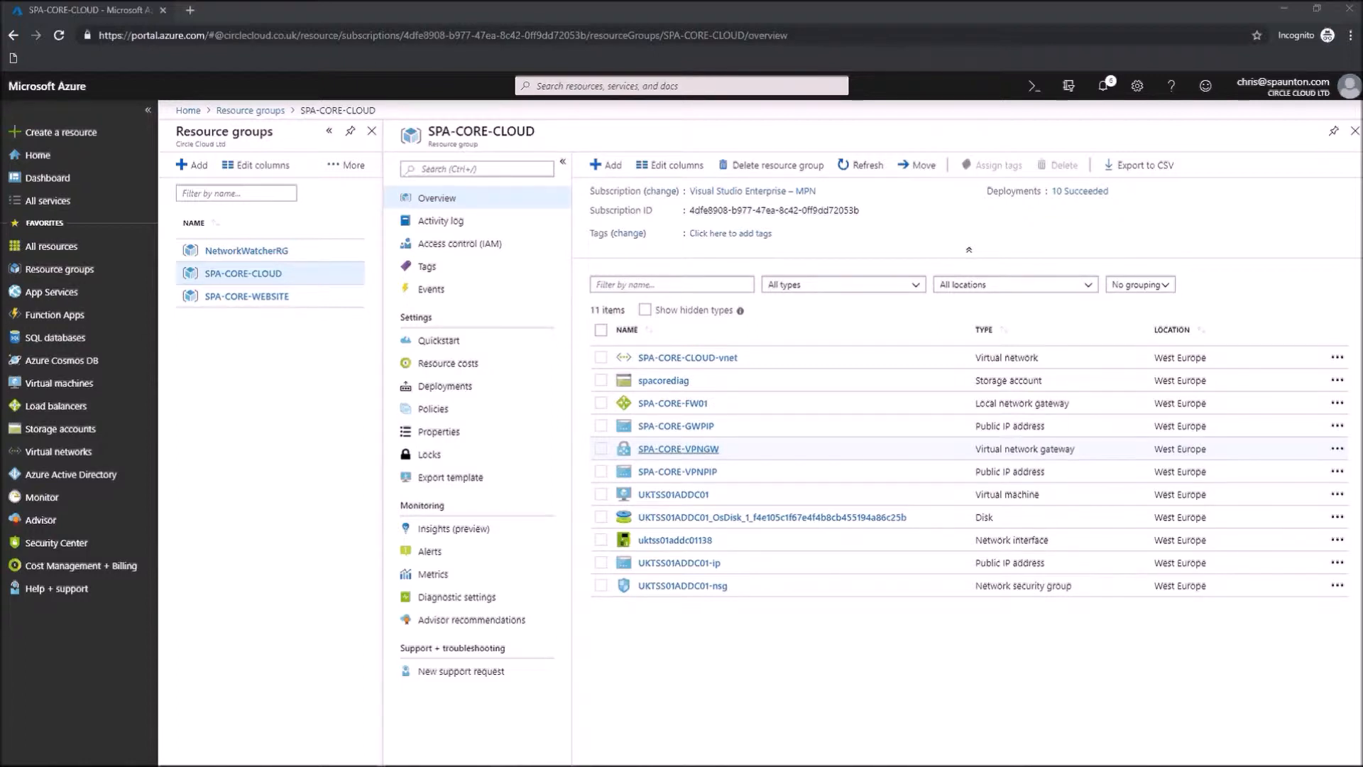
- Open the SPA-CORE-VPNGW virtual network gateway and go to its Connections list
{"action": "left_click", "coordinate": [678, 448]}
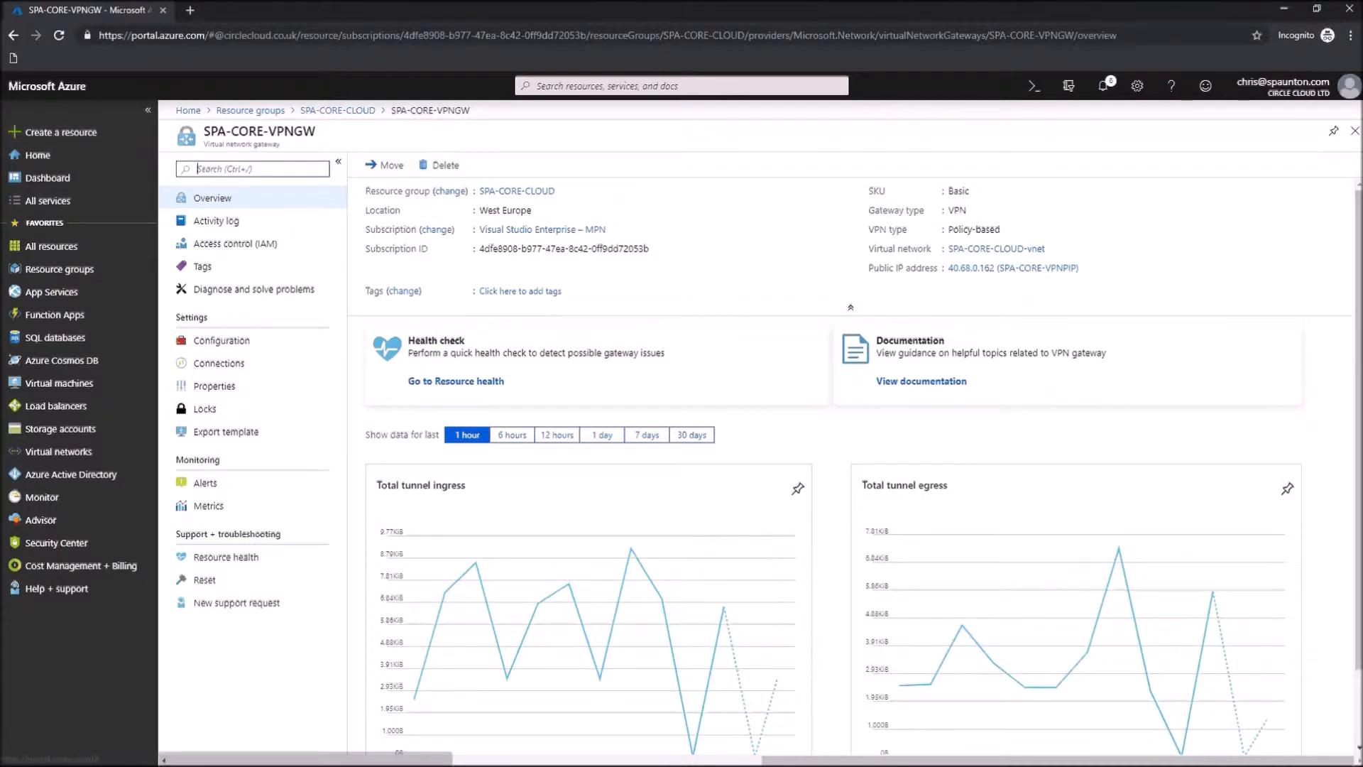
{"action": "left_click", "coordinate": [218, 362]}
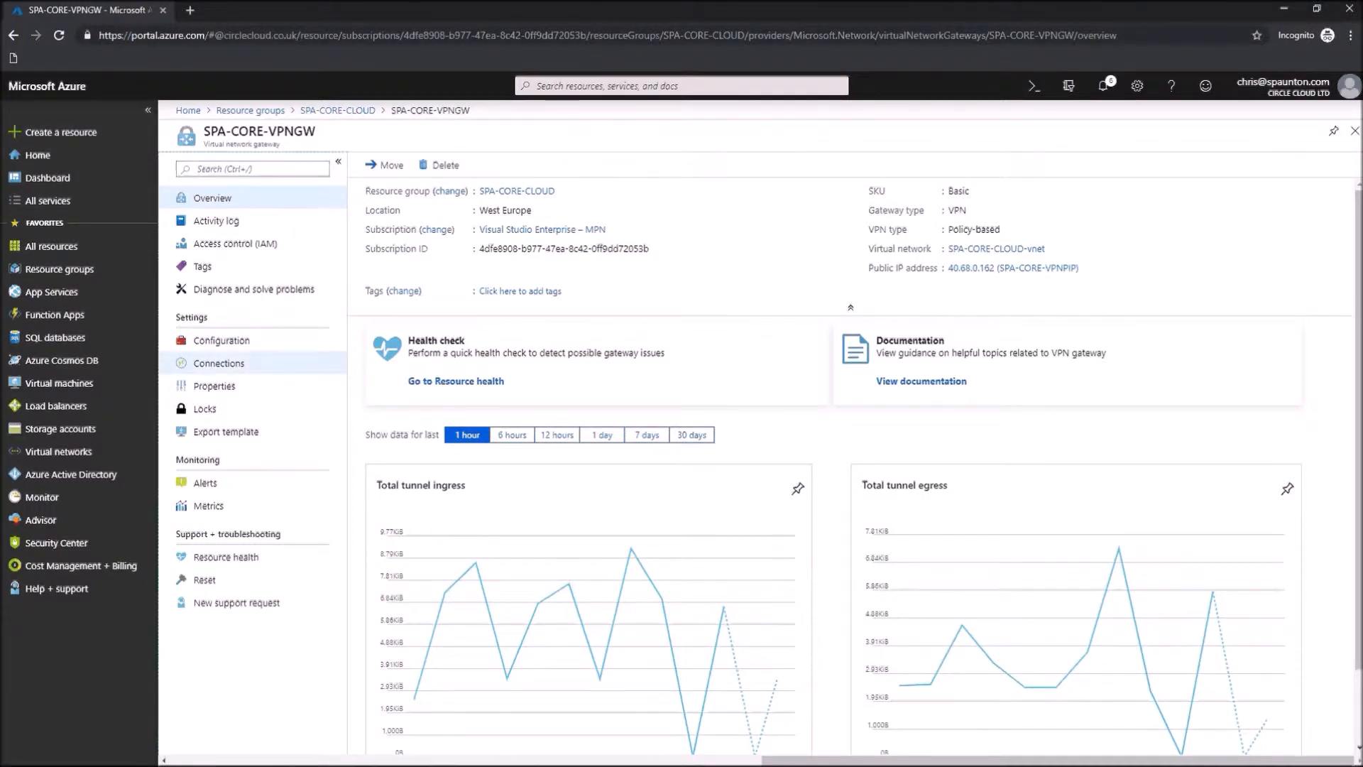
- Create Site-to-site (IPsec) connection SPA-VPN-LINK to local gateway SPA-CORE-FW01 using a shared key
{"action": "left_click", "coordinate": [384, 165]}
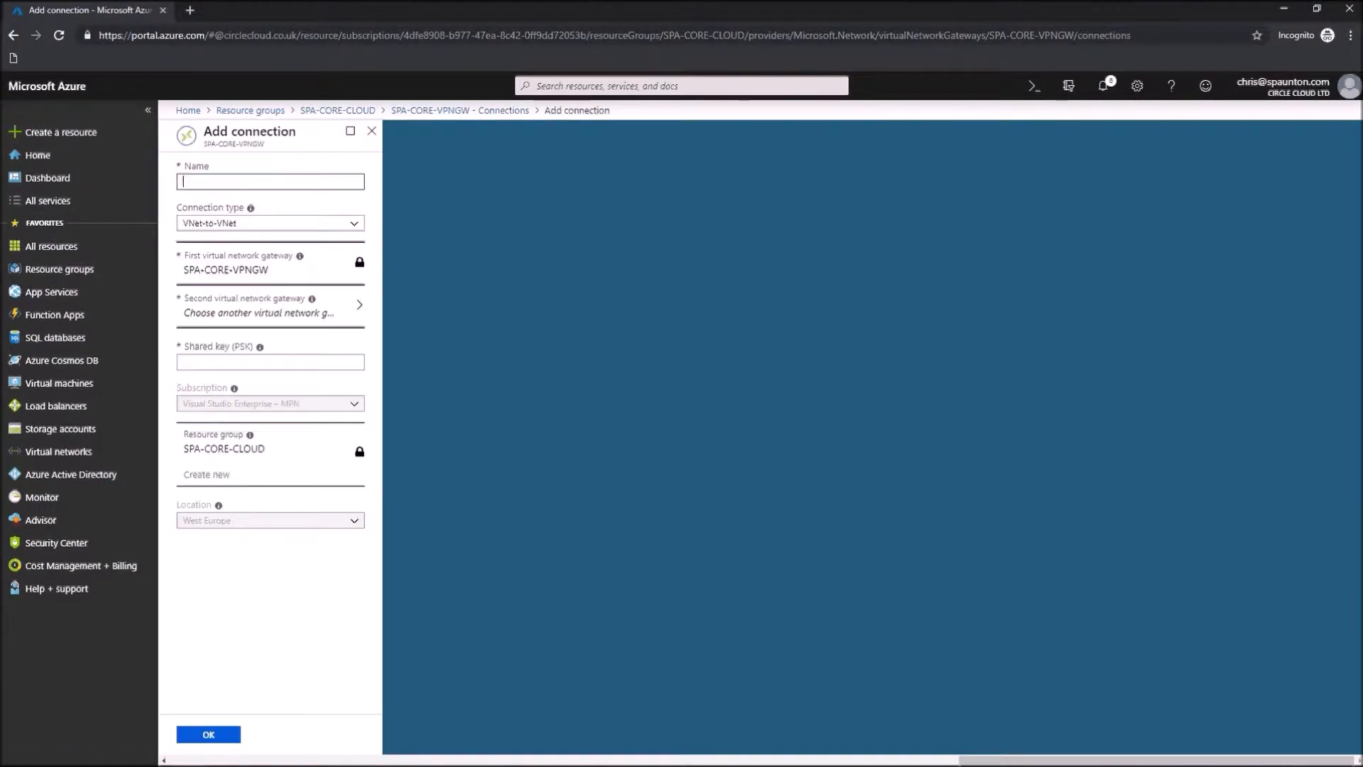
{"action": "type", "text": "SPA-VPN-LINK"}
{"action": "left_click", "coordinate": [270, 223]}
{"action": "left_click", "coordinate": [269, 240]}
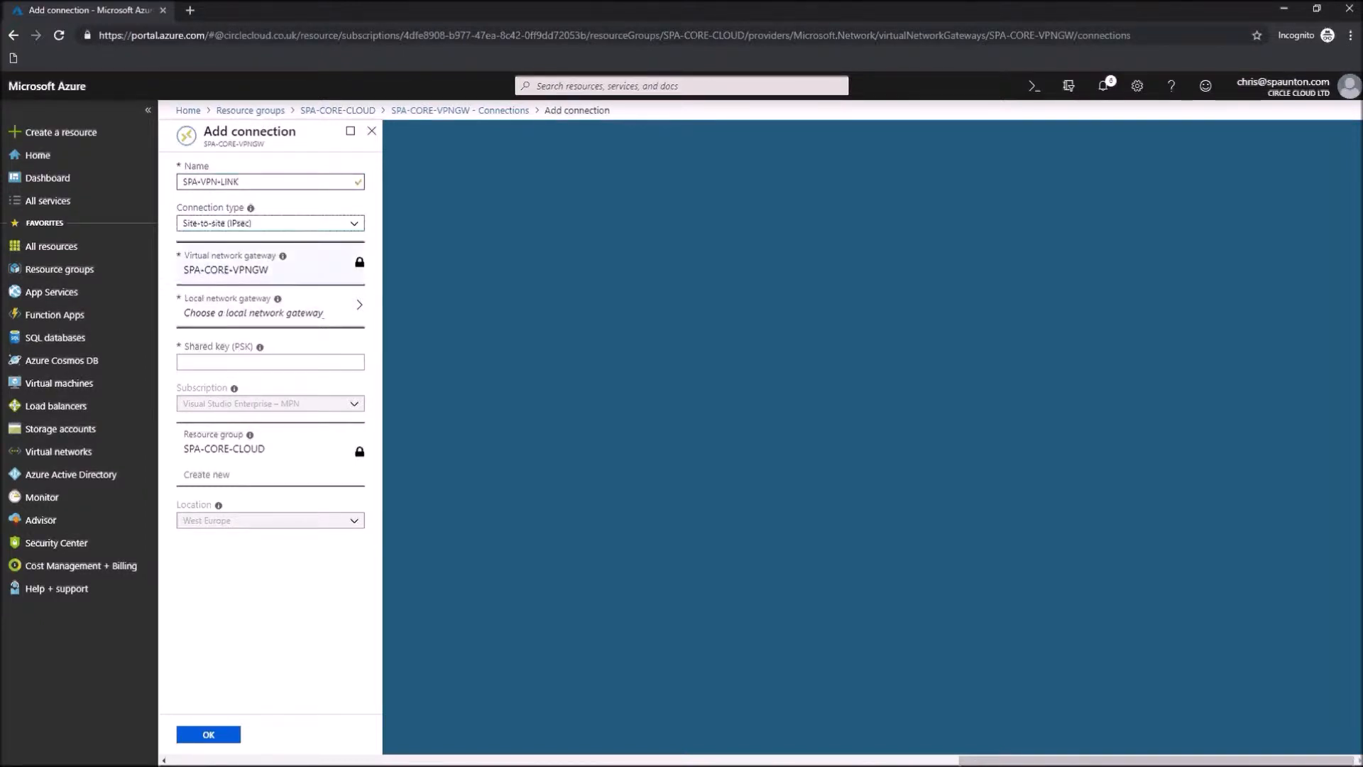
{"action": "left_click", "coordinate": [270, 306]}
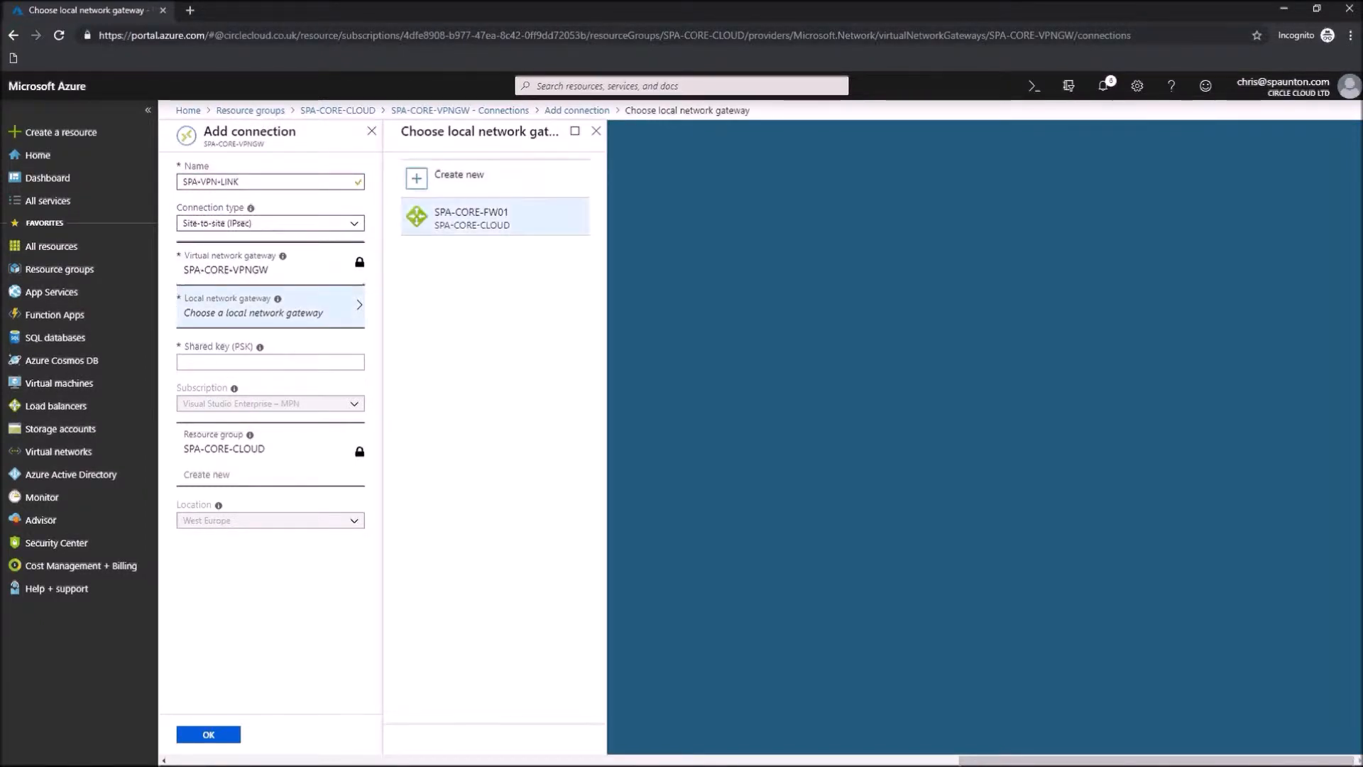
{"action": "left_click", "coordinate": [495, 216]}
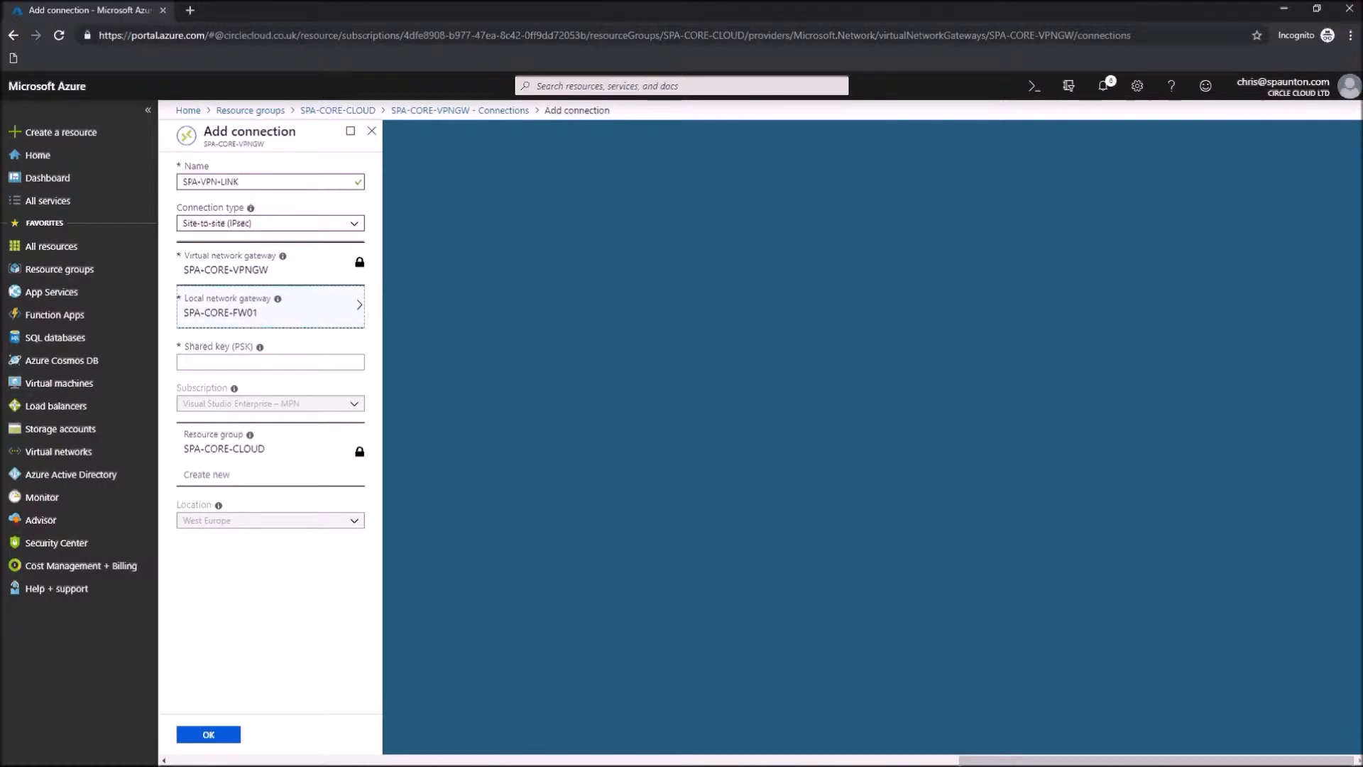
{"action": "left_click", "coordinate": [269, 361]}
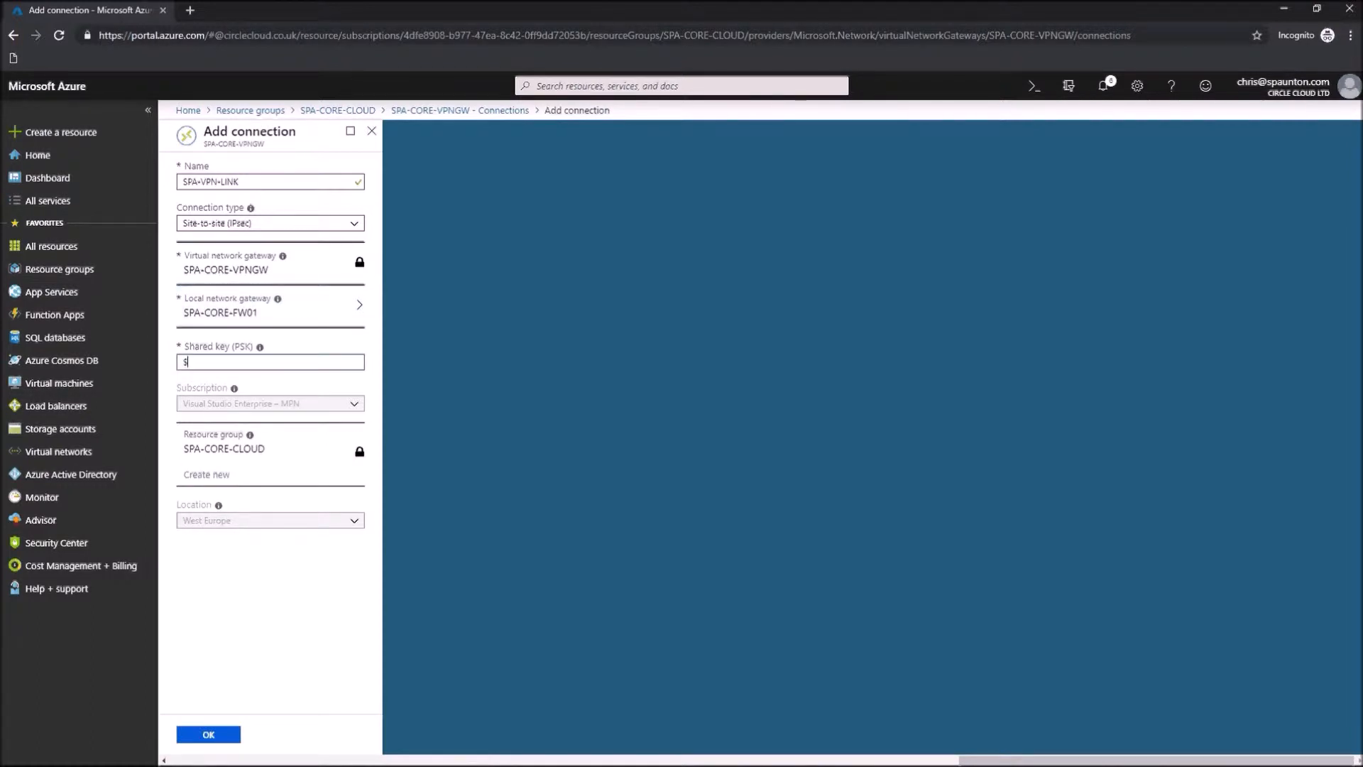
{"action": "key", "text": "ctrl+a"}
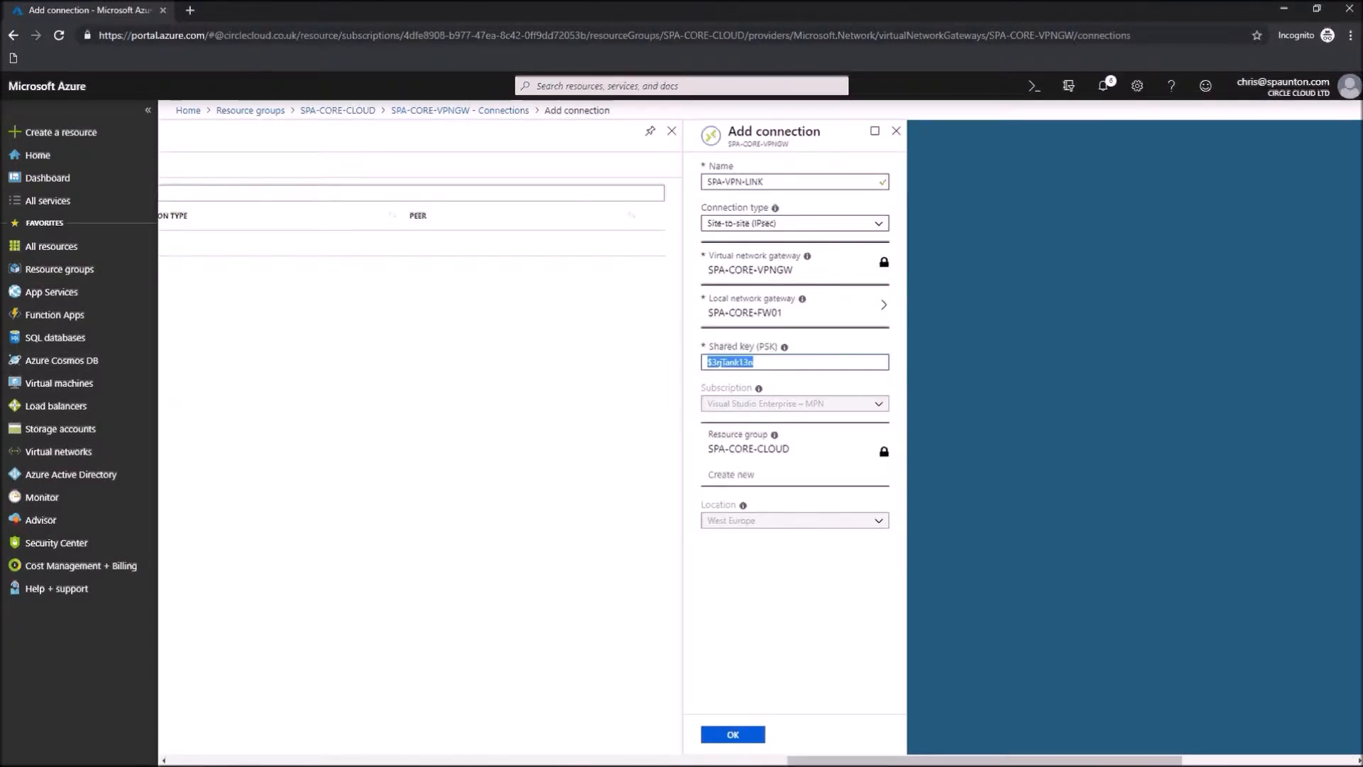
{"action": "left_click", "coordinate": [733, 734]}
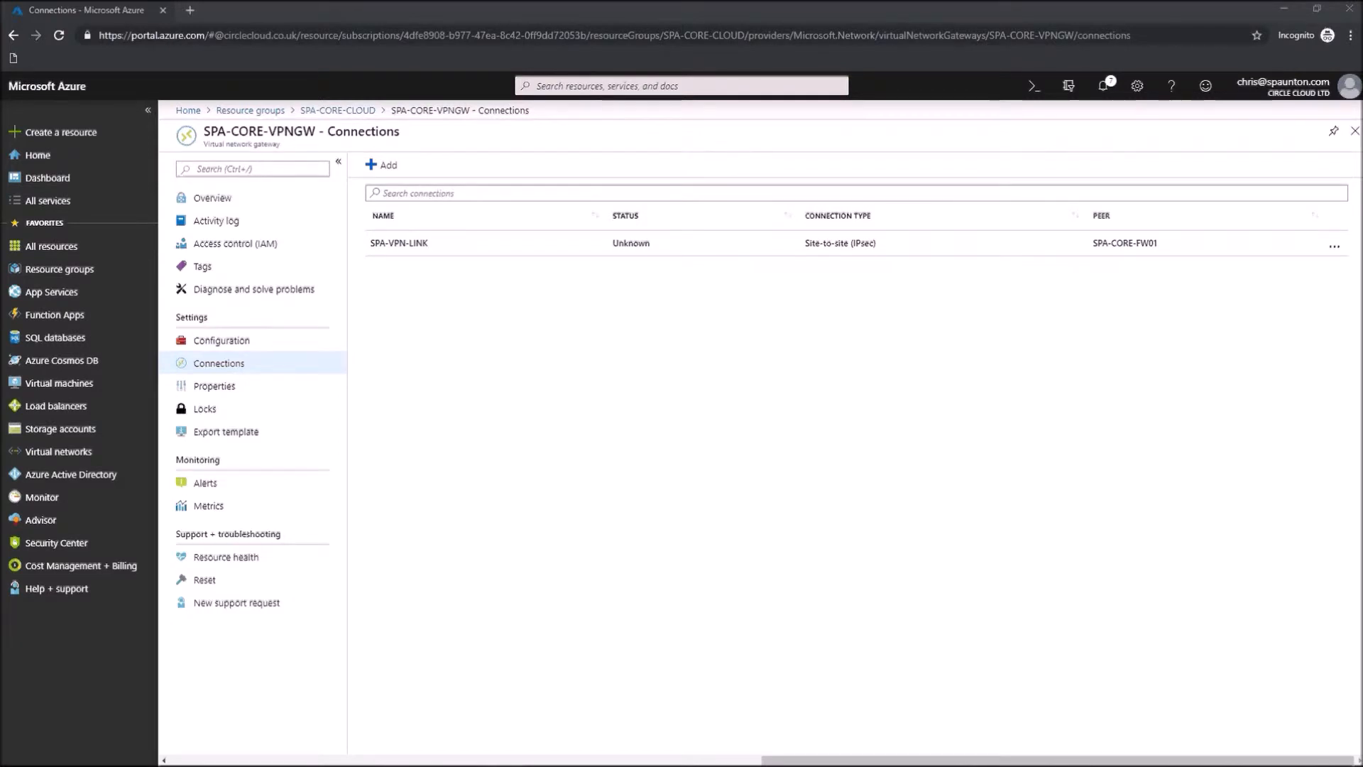
- Run a continuous ping to 10.0.0.4 (ping 10.0.0.4 -t) in Command Prompt
{"action": "left_click", "coordinate": [433, 753]}
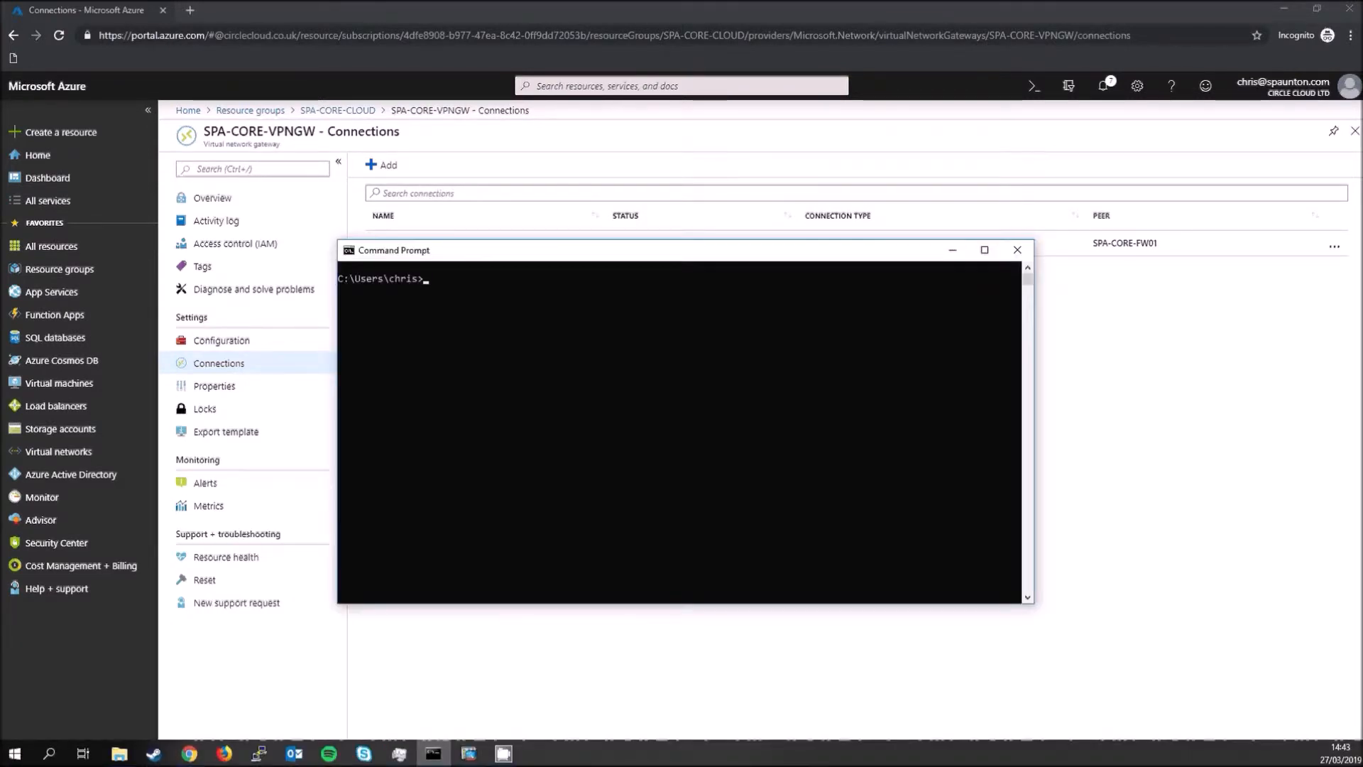
{"action": "type", "text": "ping 10.0.0.4 - t"}
{"action": "key", "text": "BackSpace"}
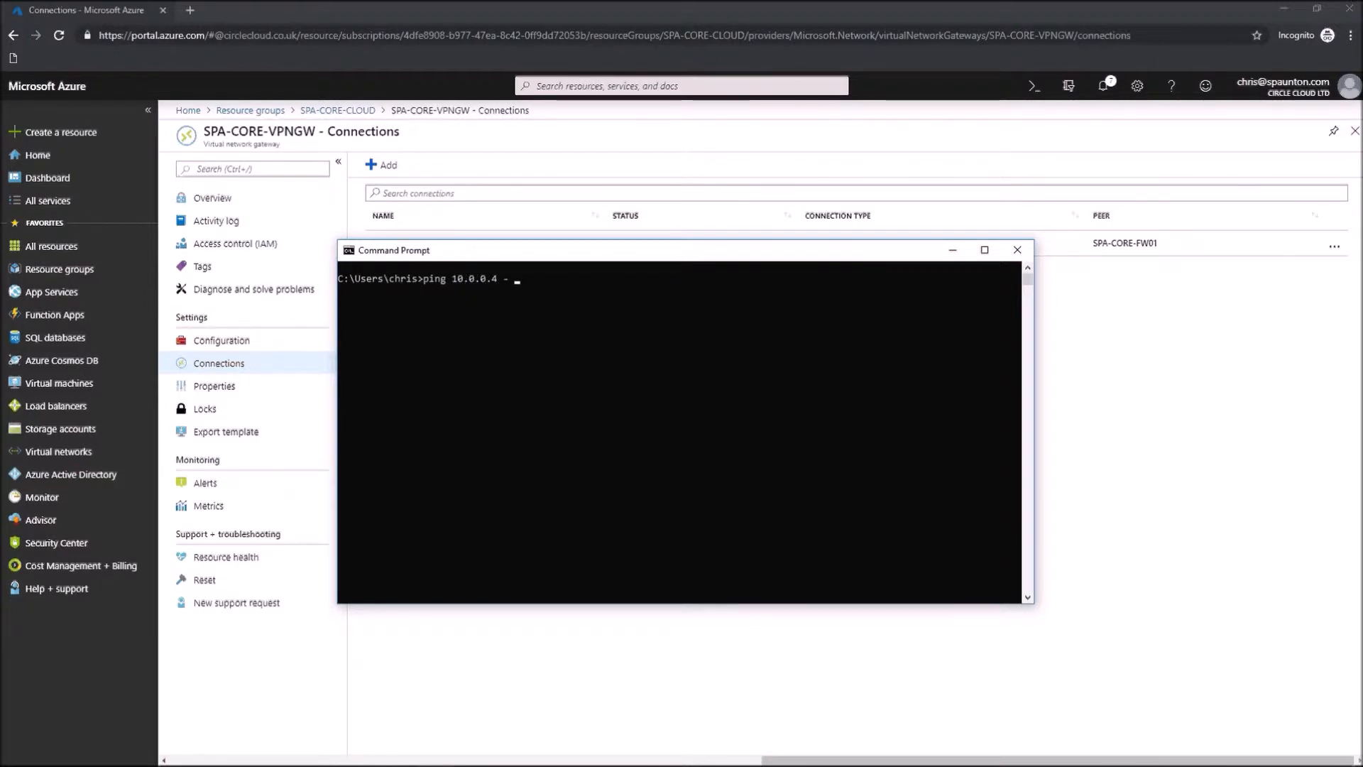
{"action": "key", "text": "Return"}
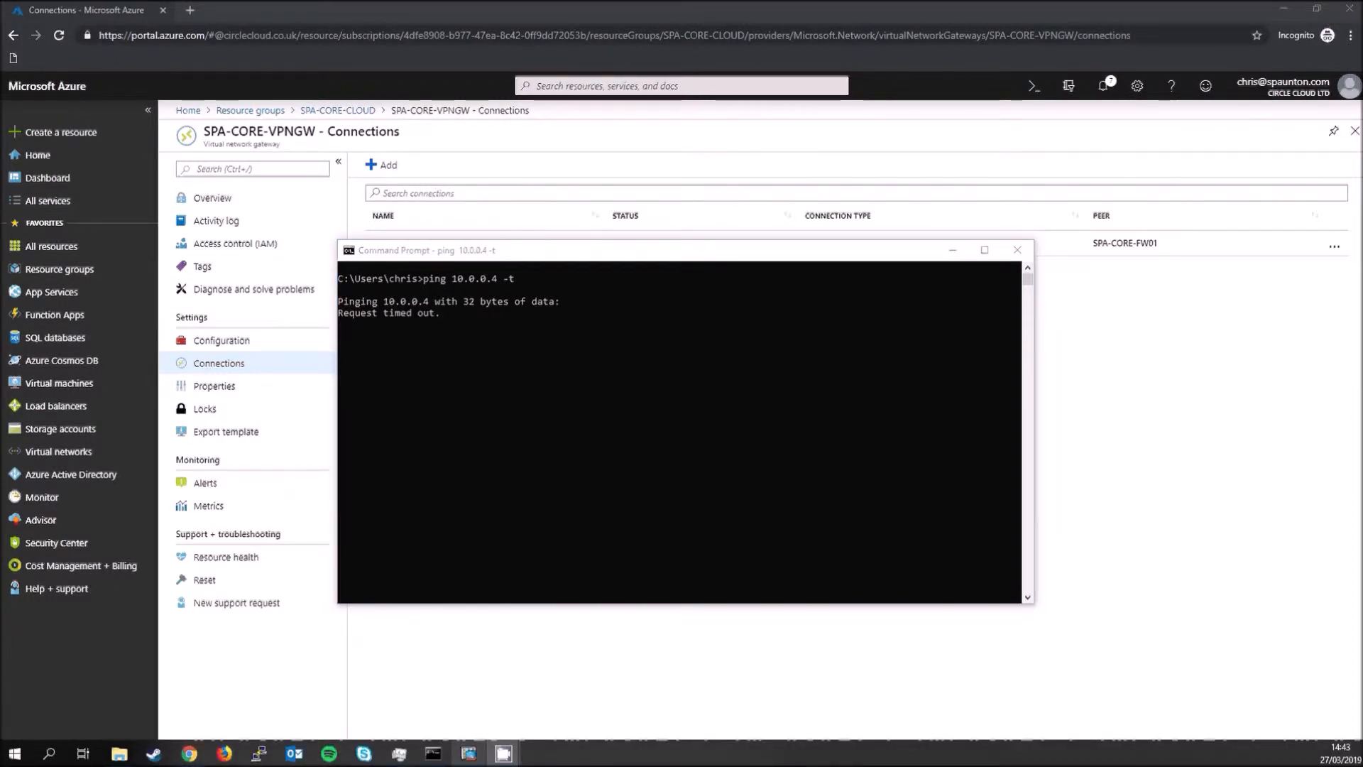
- In Cisco ASDM, launch the Site-to-site VPN Wizard and advance to peer device identification
{"action": "left_click", "coordinate": [469, 753]}
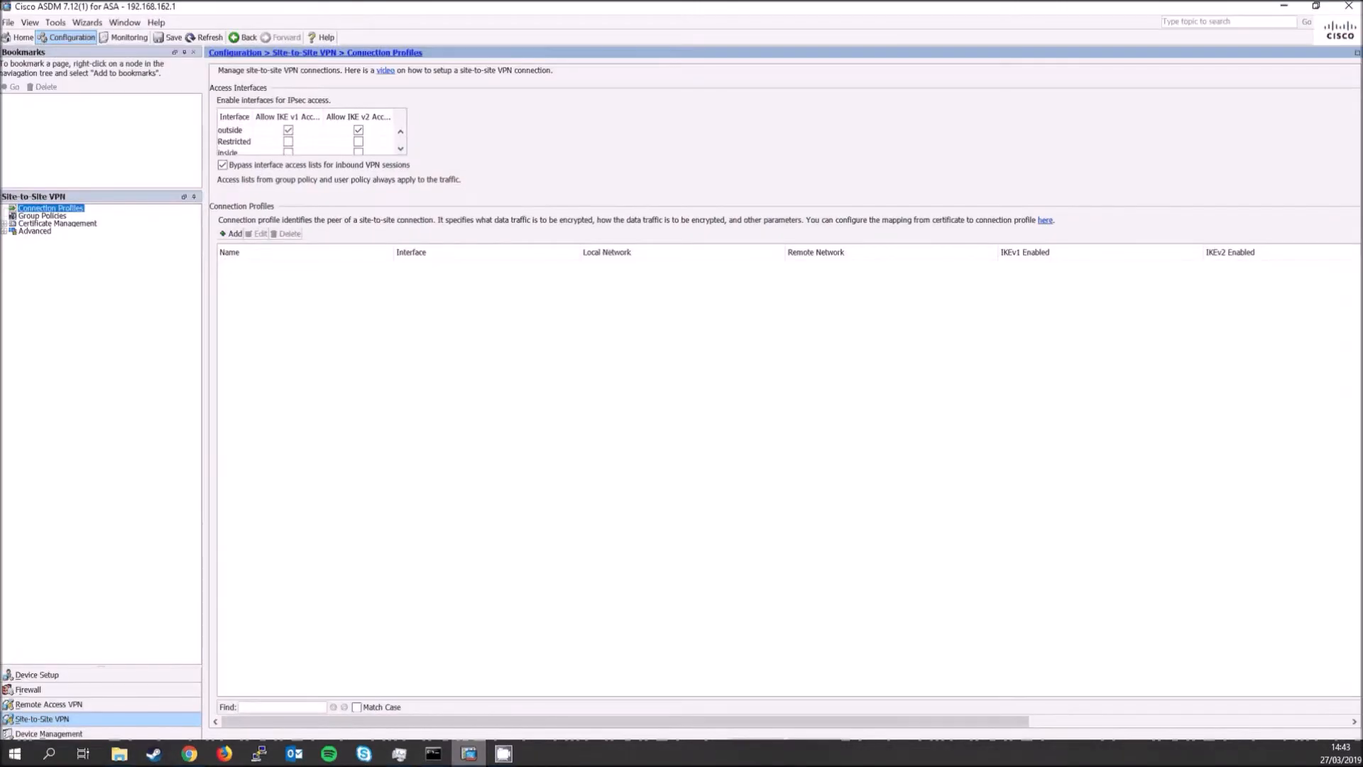
{"action": "left_click", "coordinate": [86, 22]}
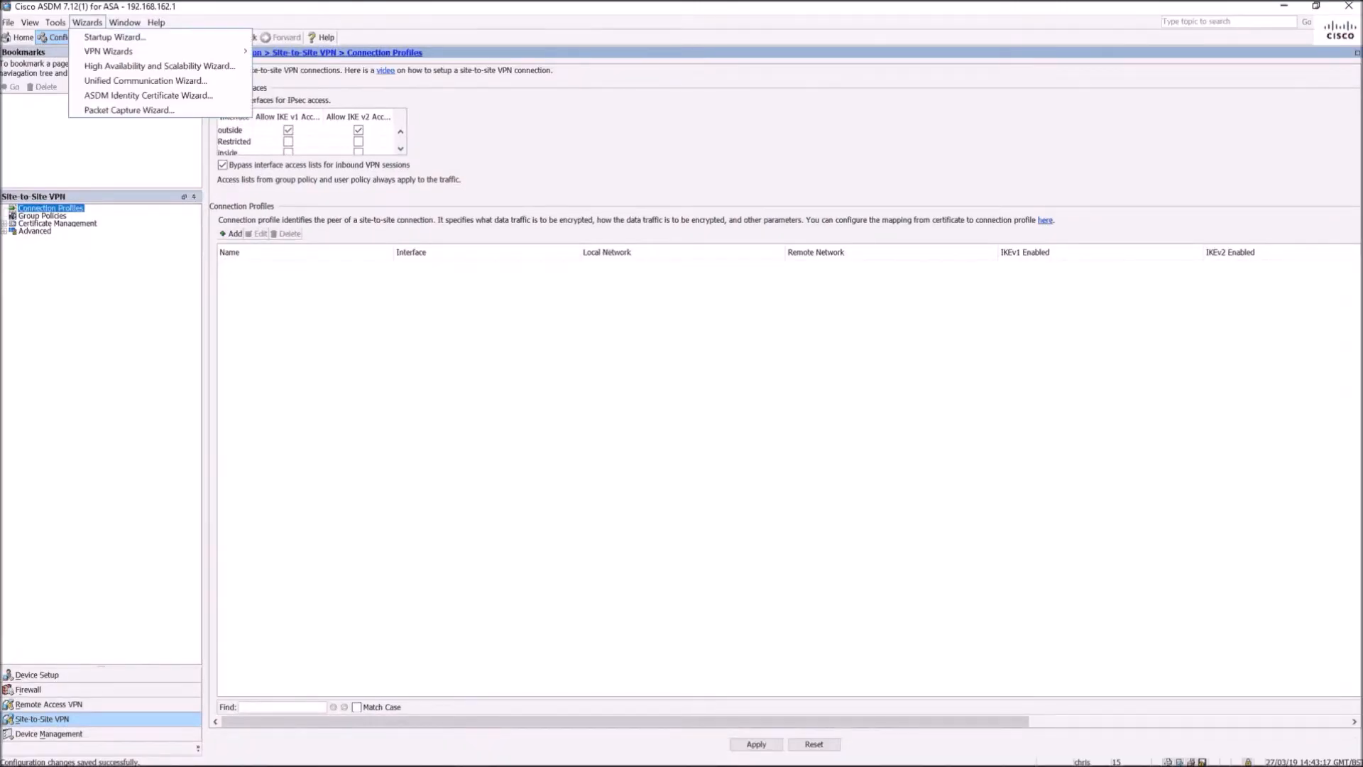
{"action": "mouse_move", "coordinate": [108, 52]}
{"action": "left_click", "coordinate": [315, 53]}
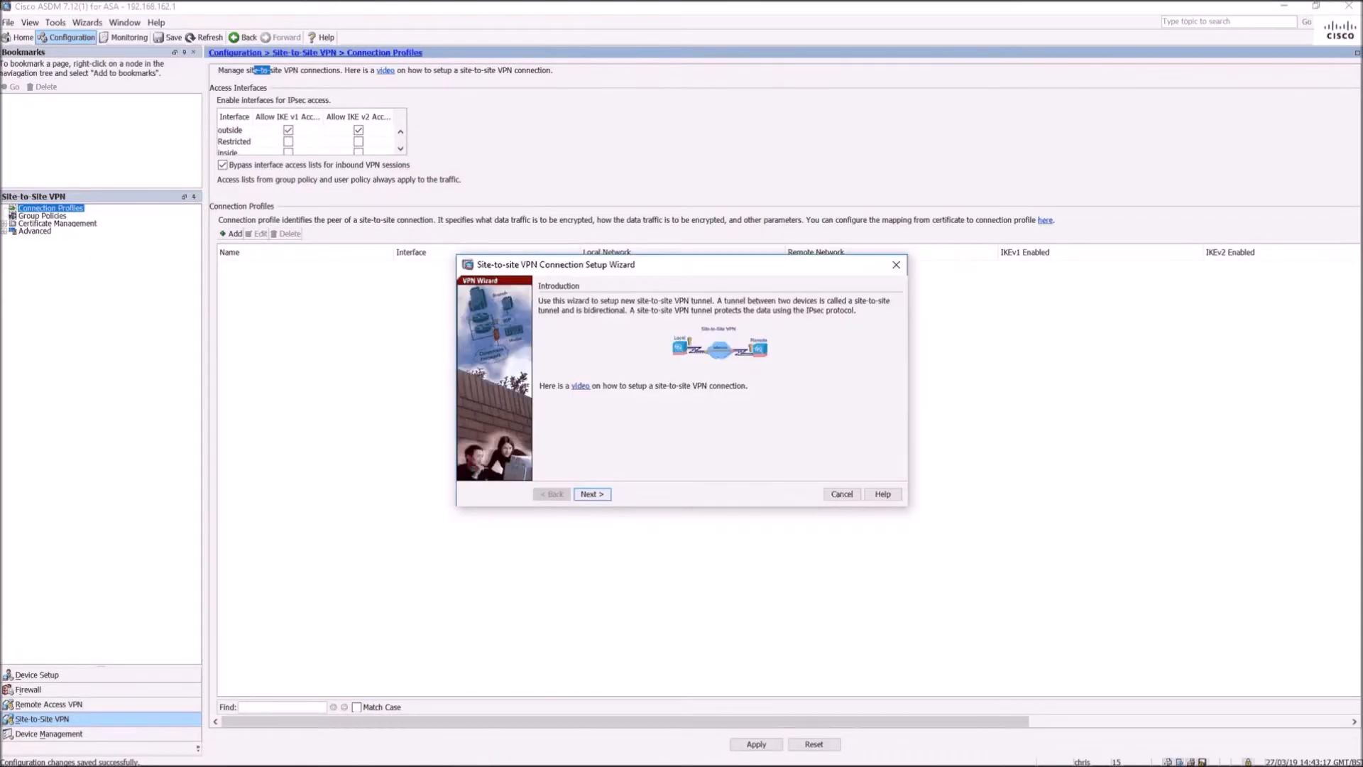
{"action": "left_click", "coordinate": [593, 493]}
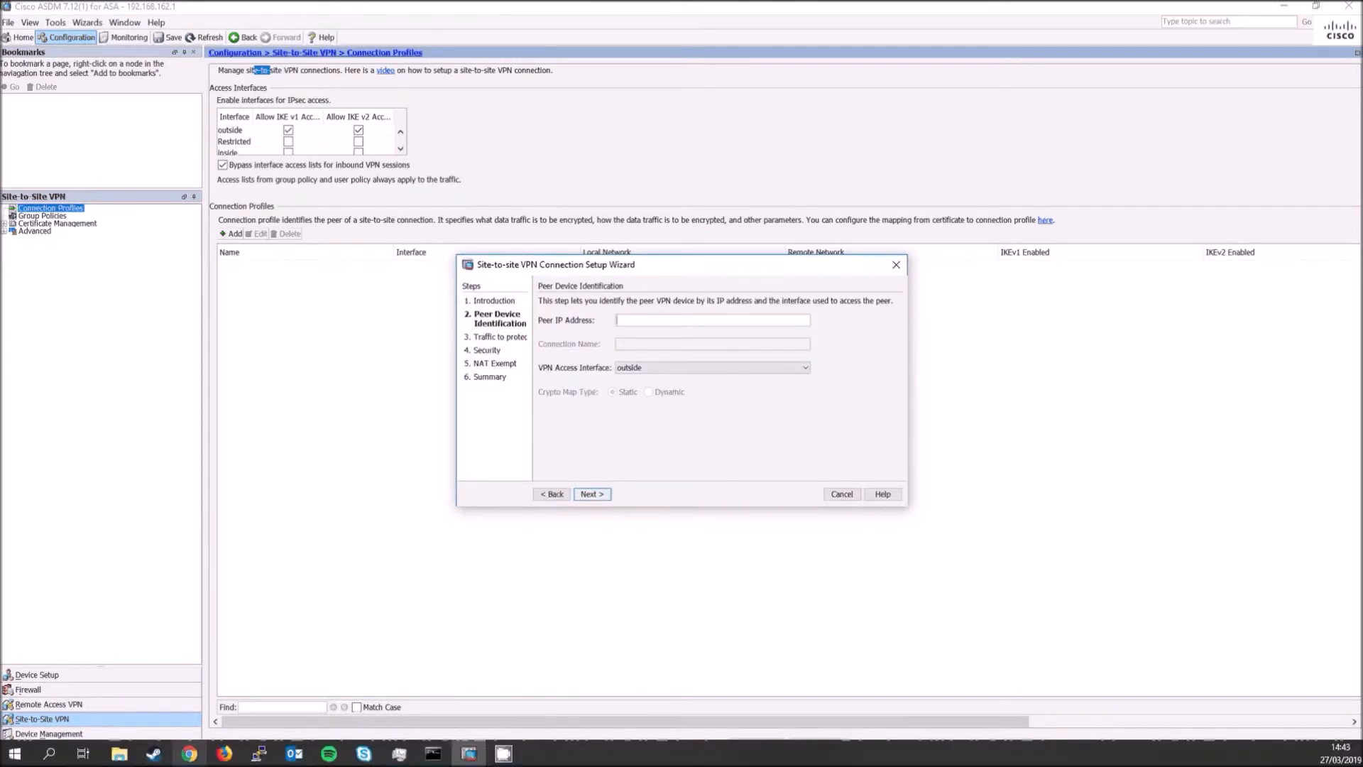
- Enter the Azure gateway's public IP 40.68.0.162 as the peer IP and advance
{"action": "left_click", "coordinate": [189, 753]}
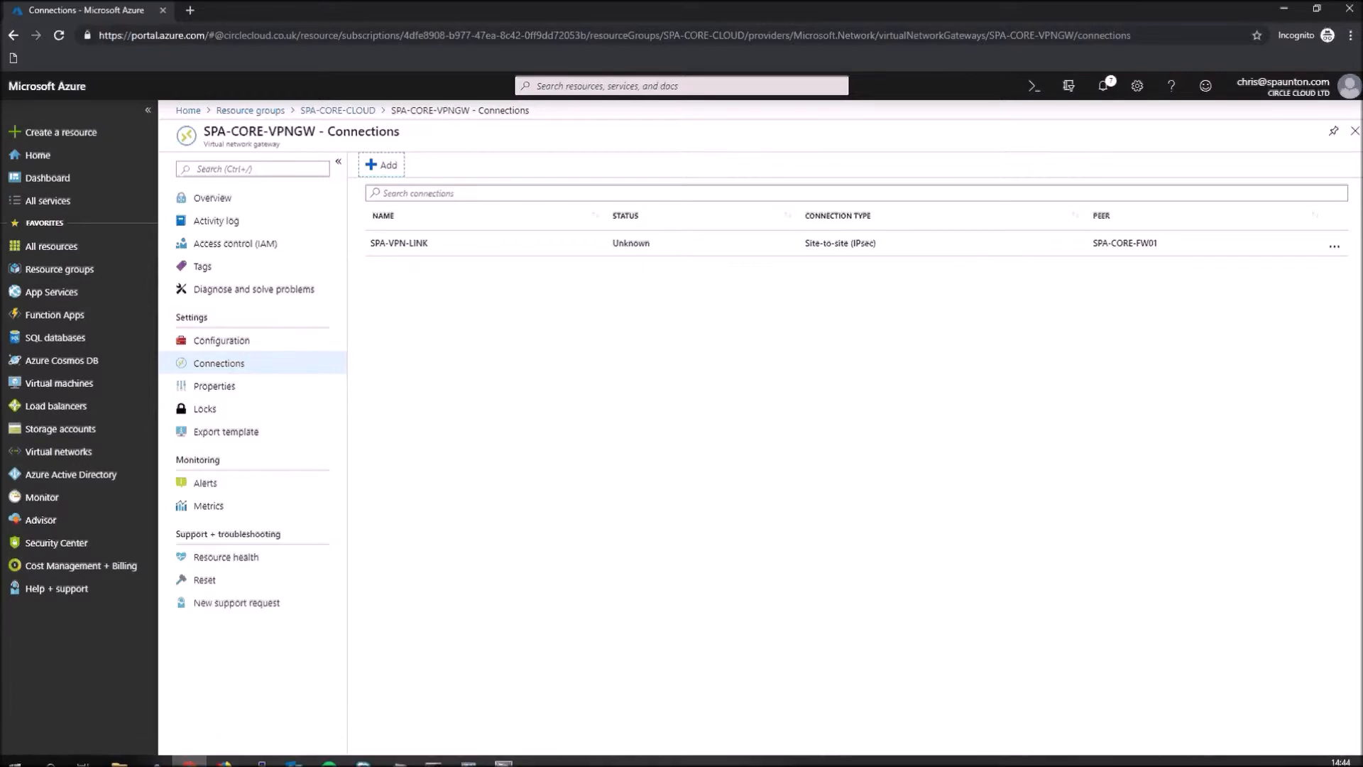
{"action": "left_click", "coordinate": [212, 198]}
{"action": "key", "text": "super+Down"}
{"action": "key", "text": "super+Down"}
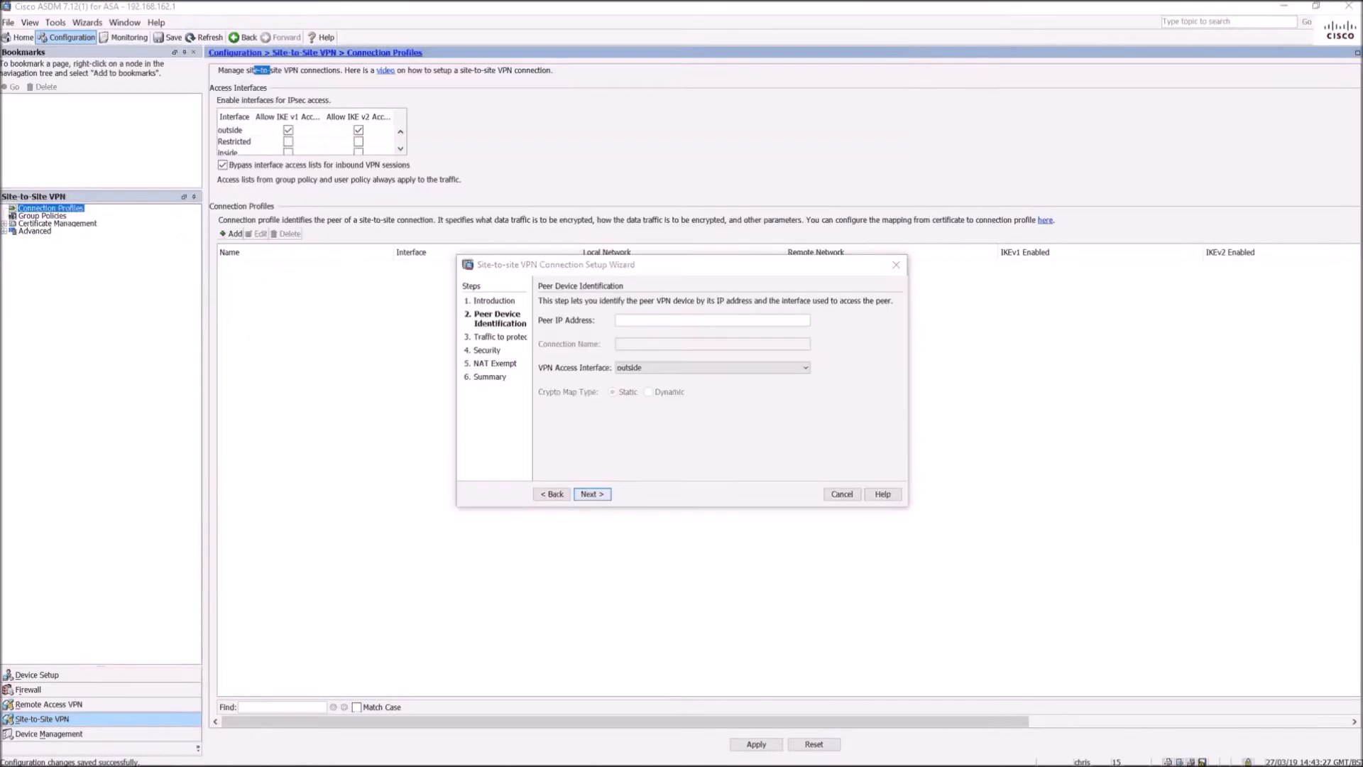
{"action": "left_click", "coordinate": [617, 320]}
{"action": "type", "text": "40"}
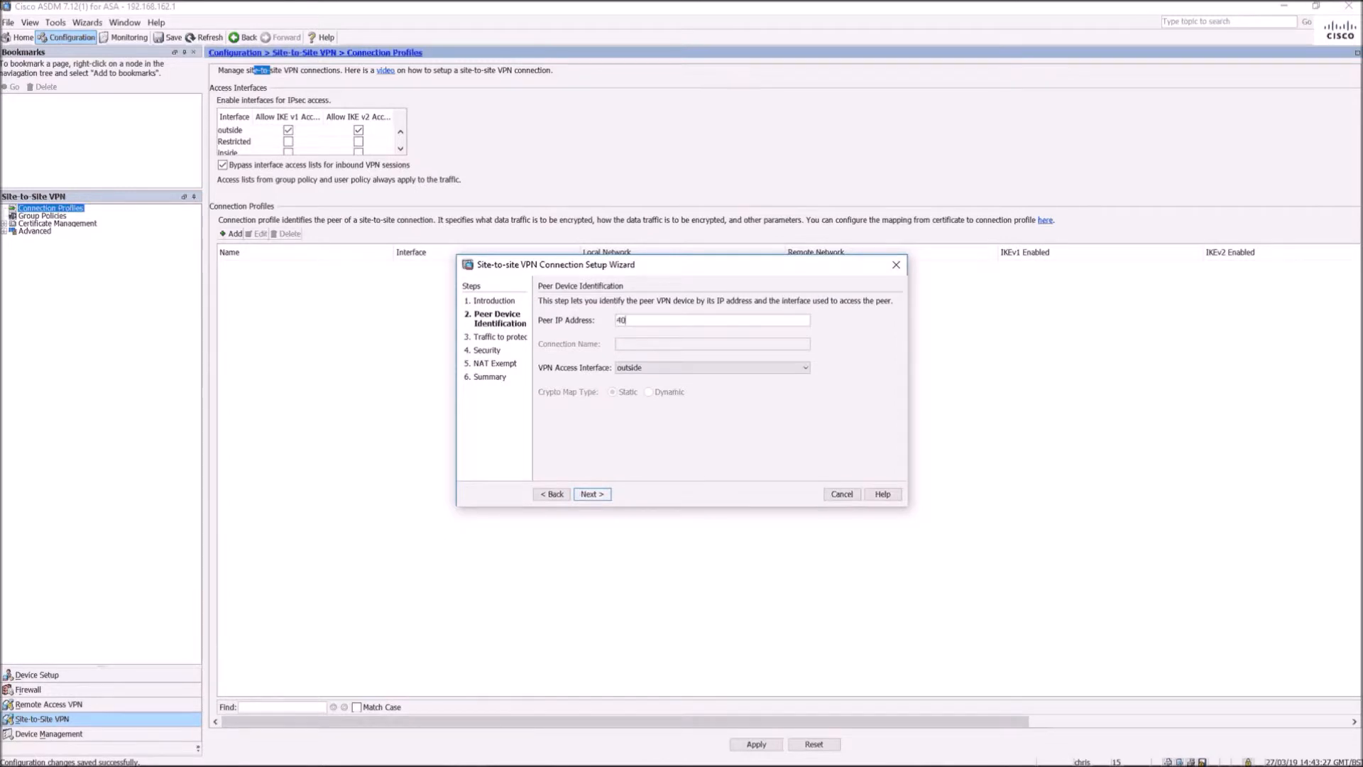
{"action": "type", "text": ".68.0.162"}
{"action": "key", "text": "alt+Tab"}
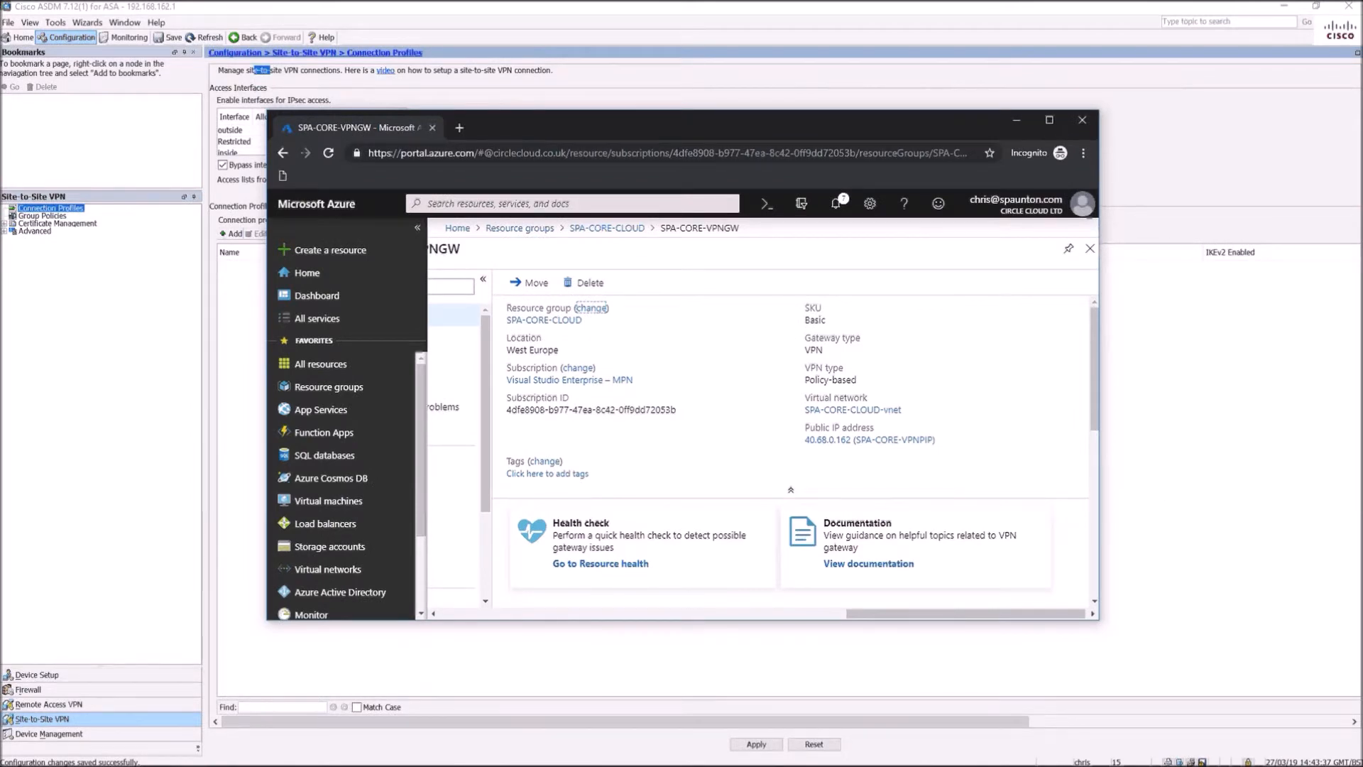
{"action": "key", "text": "alt+Tab"}
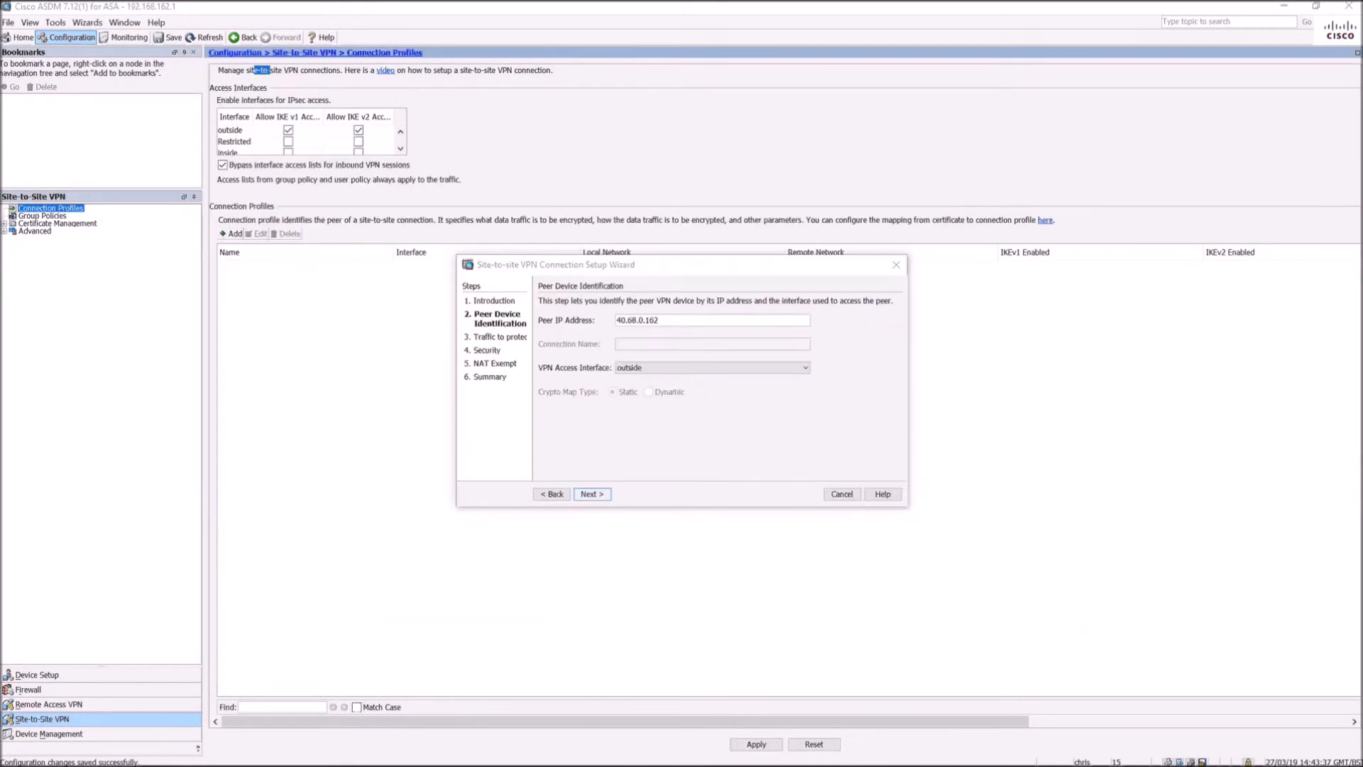
{"action": "key", "text": "Return"}
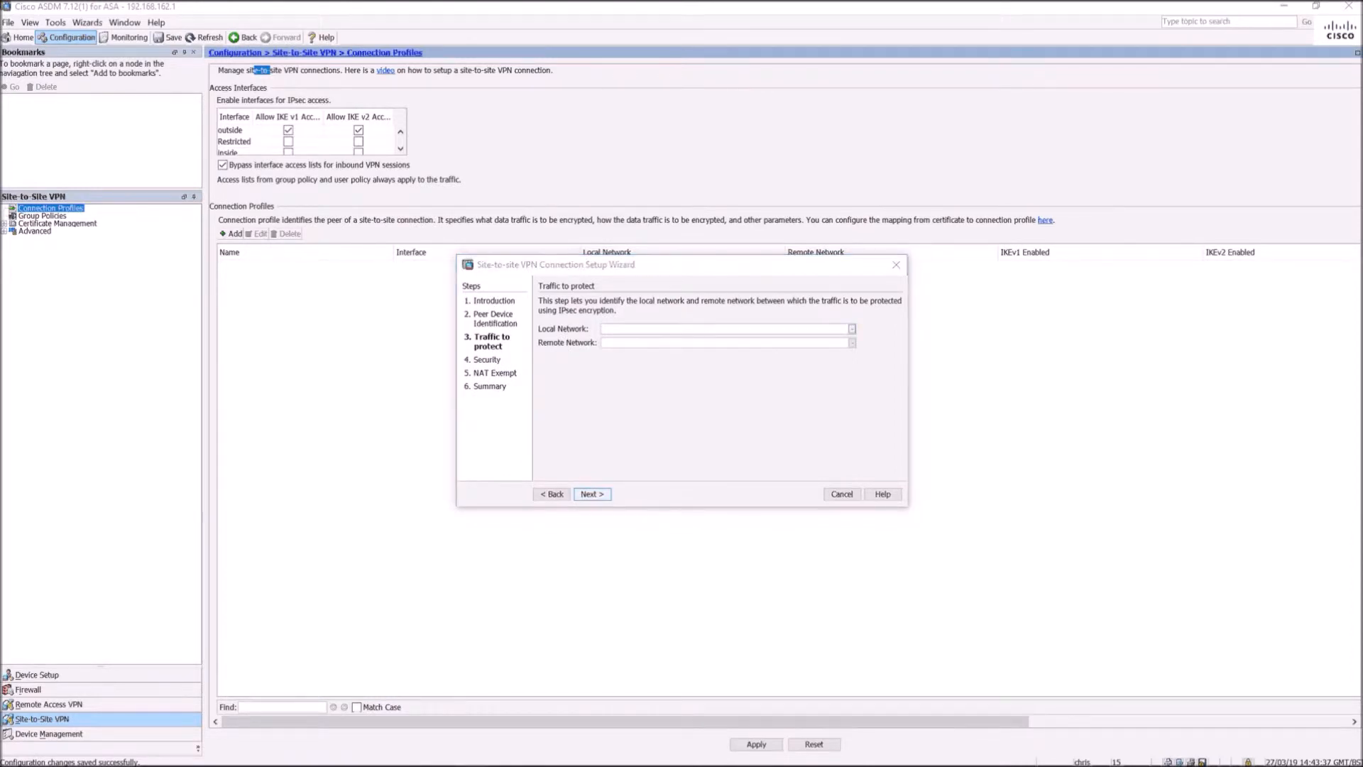
- Protect traffic from local inside-network (192.168.162.0/24) to remote 10.0.0.0/16, then continue to Security
{"action": "left_click", "coordinate": [852, 329]}
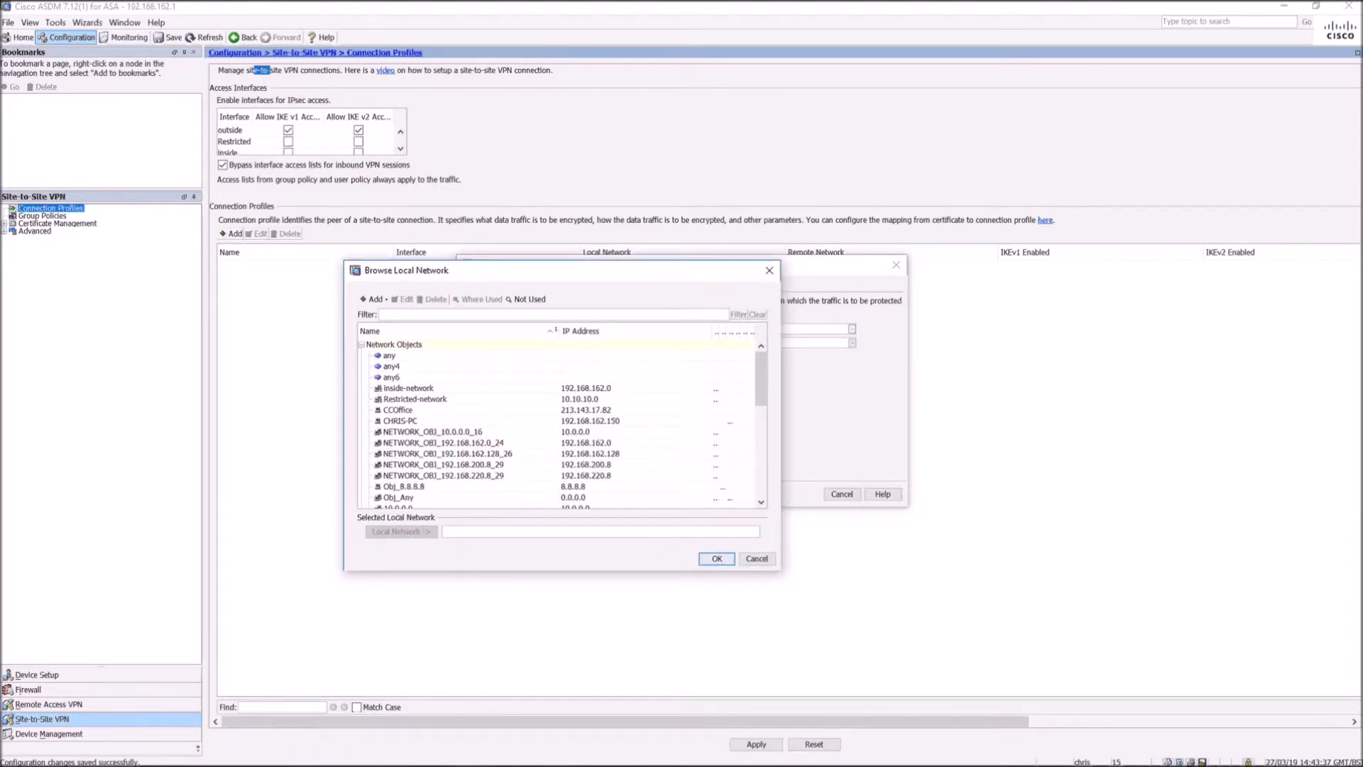
{"action": "double_click", "coordinate": [409, 390]}
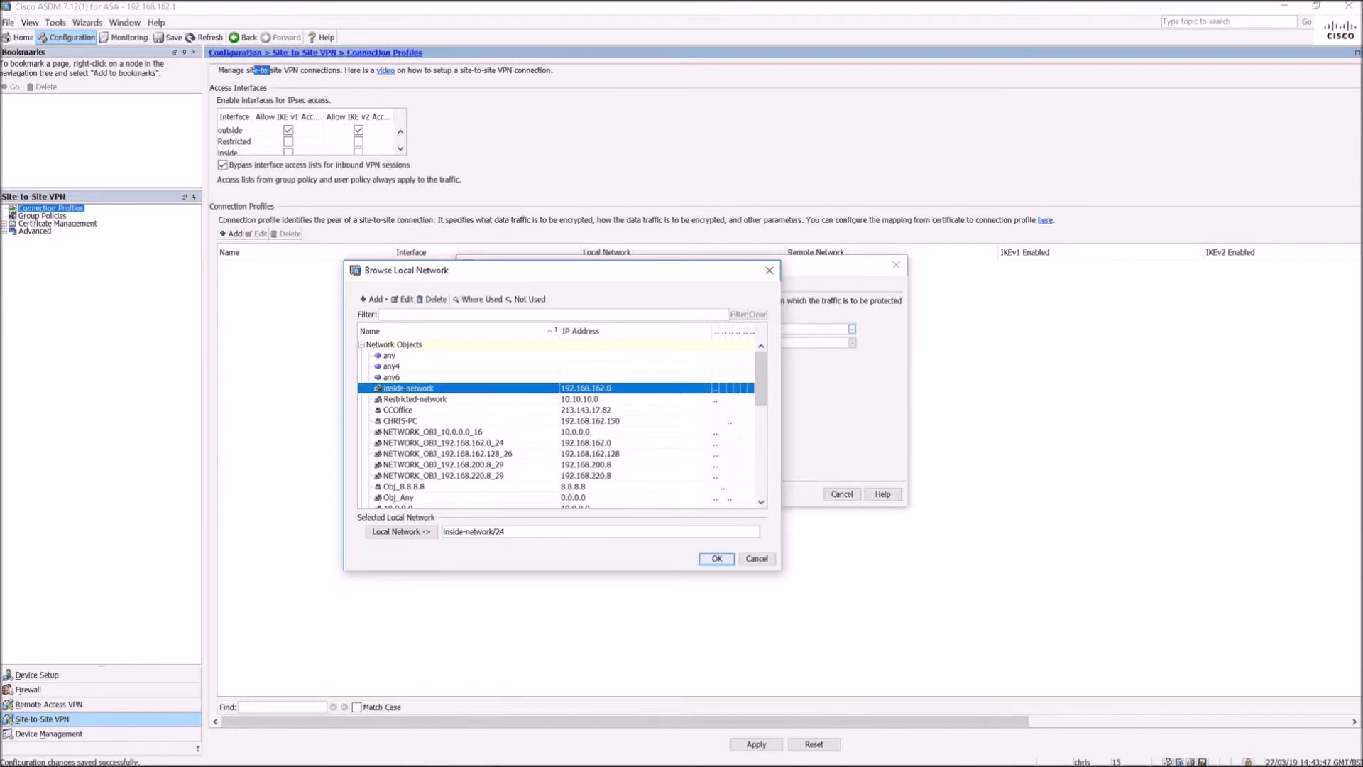
{"action": "left_click", "coordinate": [719, 559]}
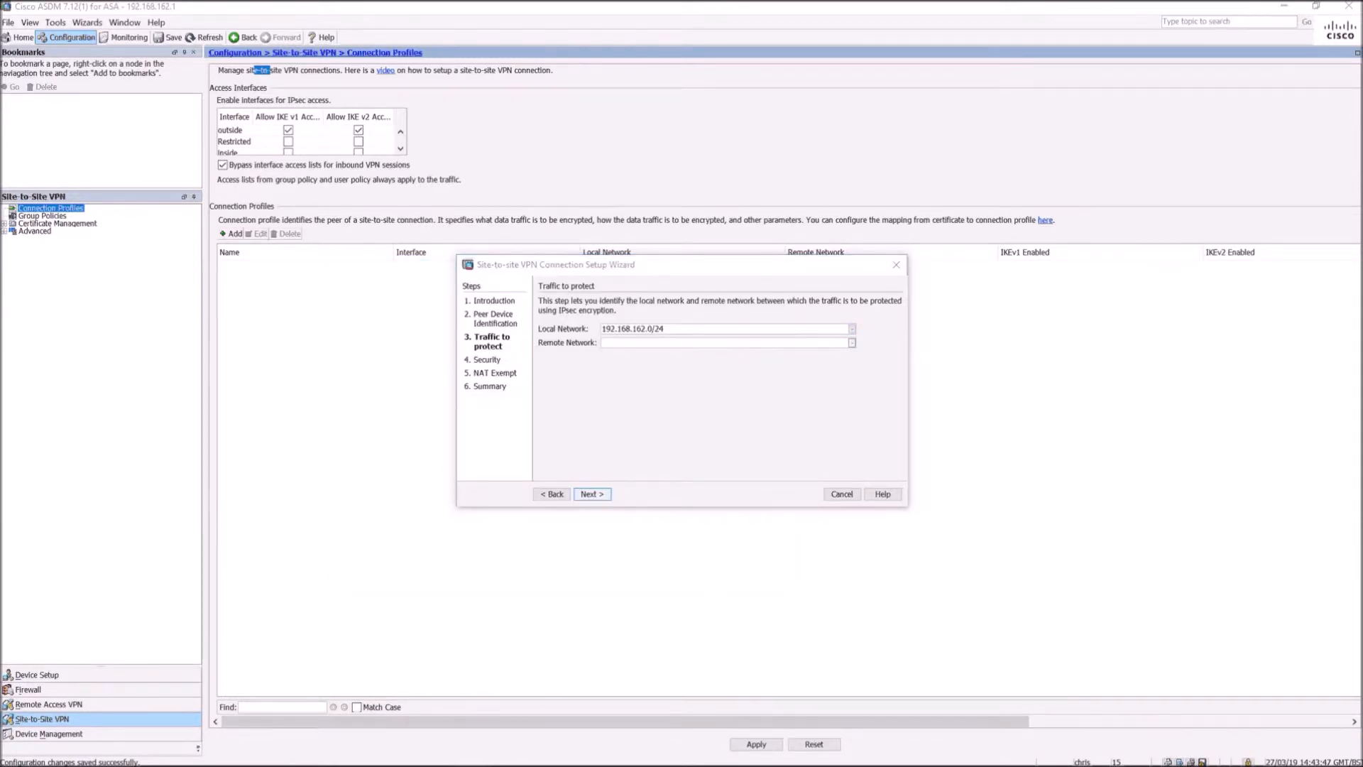
{"action": "scroll", "coordinate": [617, 426], "scroll_direction": "down", "scroll_amount": 10}
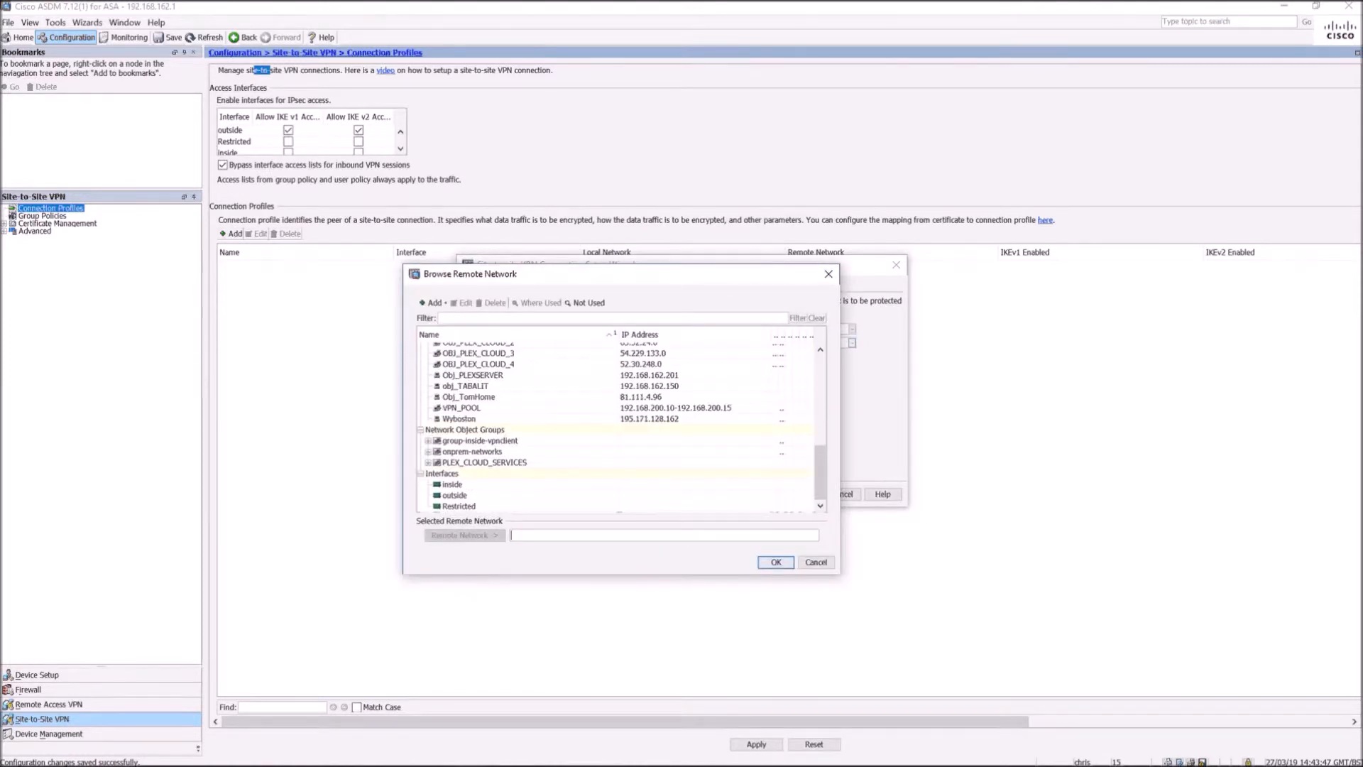
{"action": "scroll", "coordinate": [618, 426], "scroll_direction": "up", "scroll_amount": 5}
{"action": "left_click", "coordinate": [458, 429]}
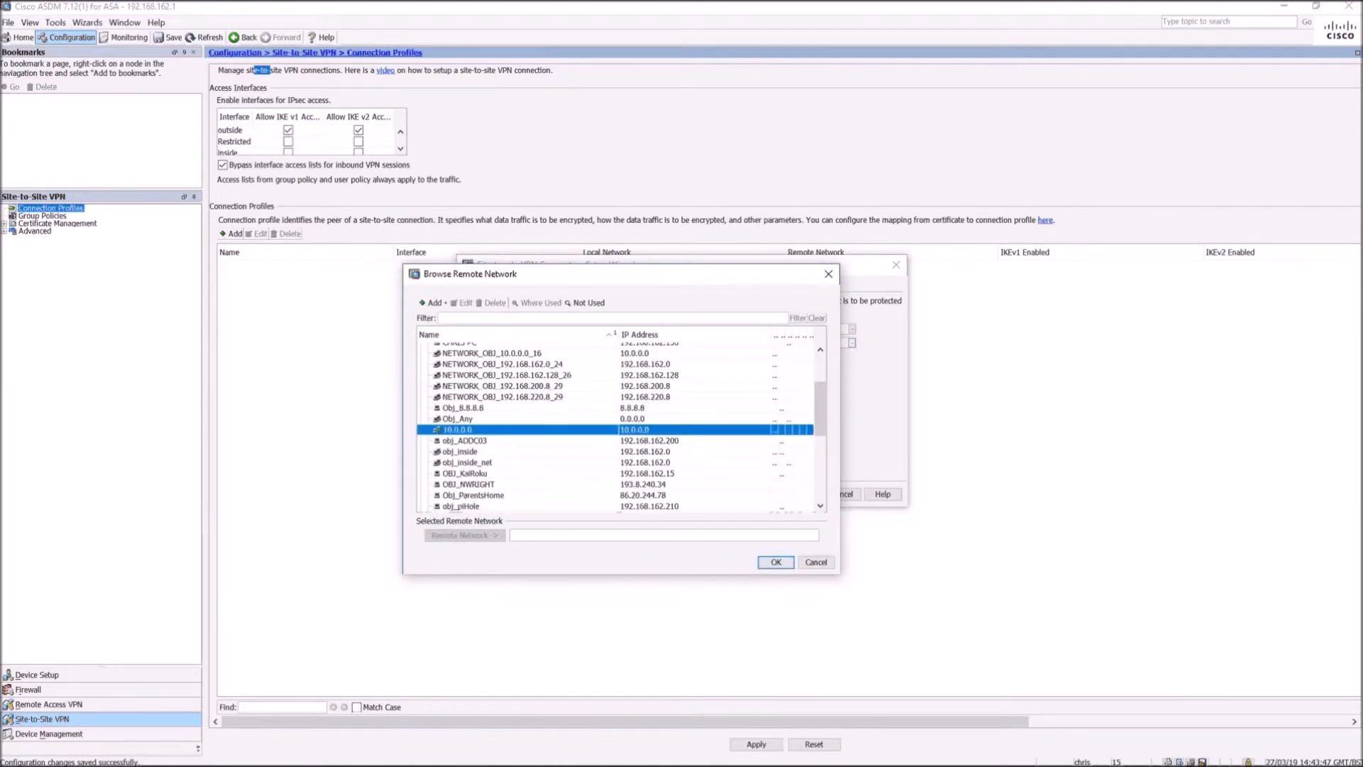
{"action": "left_click", "coordinate": [465, 535]}
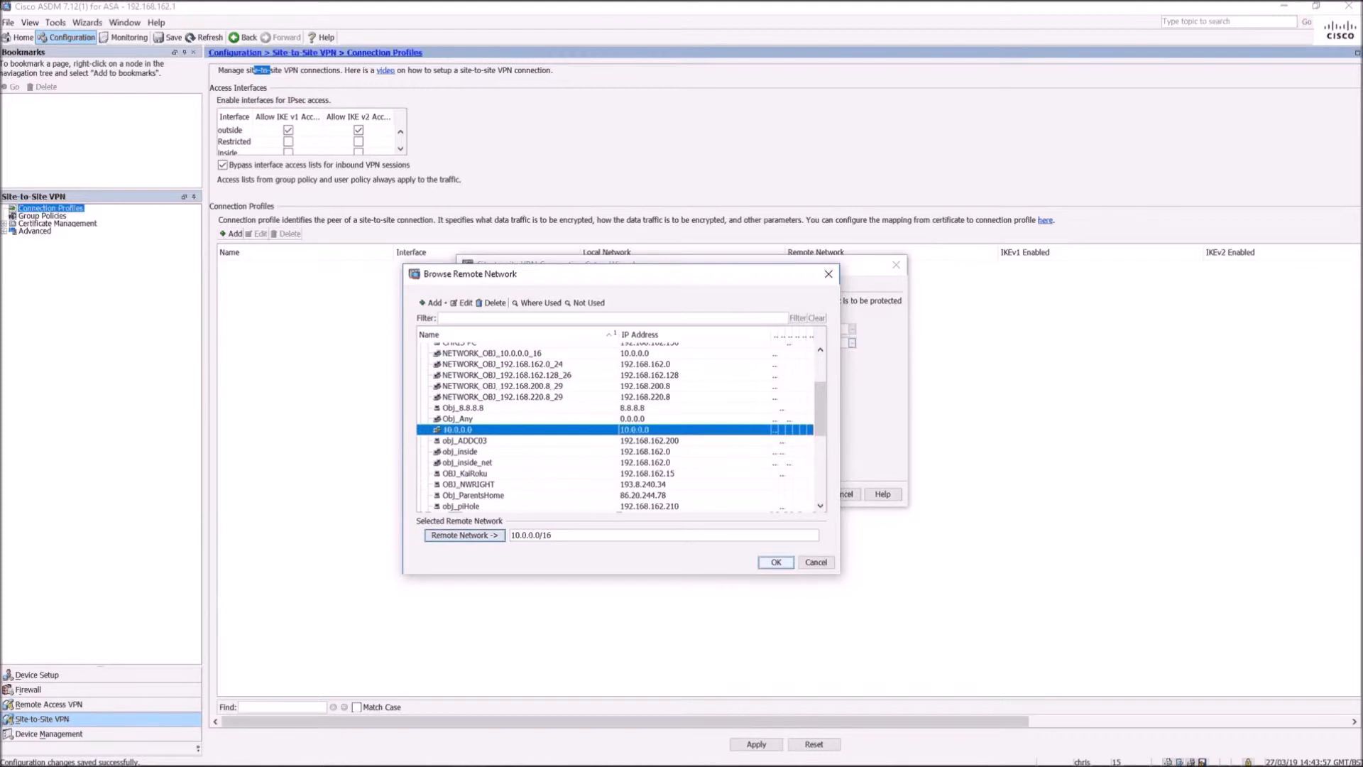
{"action": "left_click", "coordinate": [776, 561]}
{"action": "left_click", "coordinate": [592, 493]}
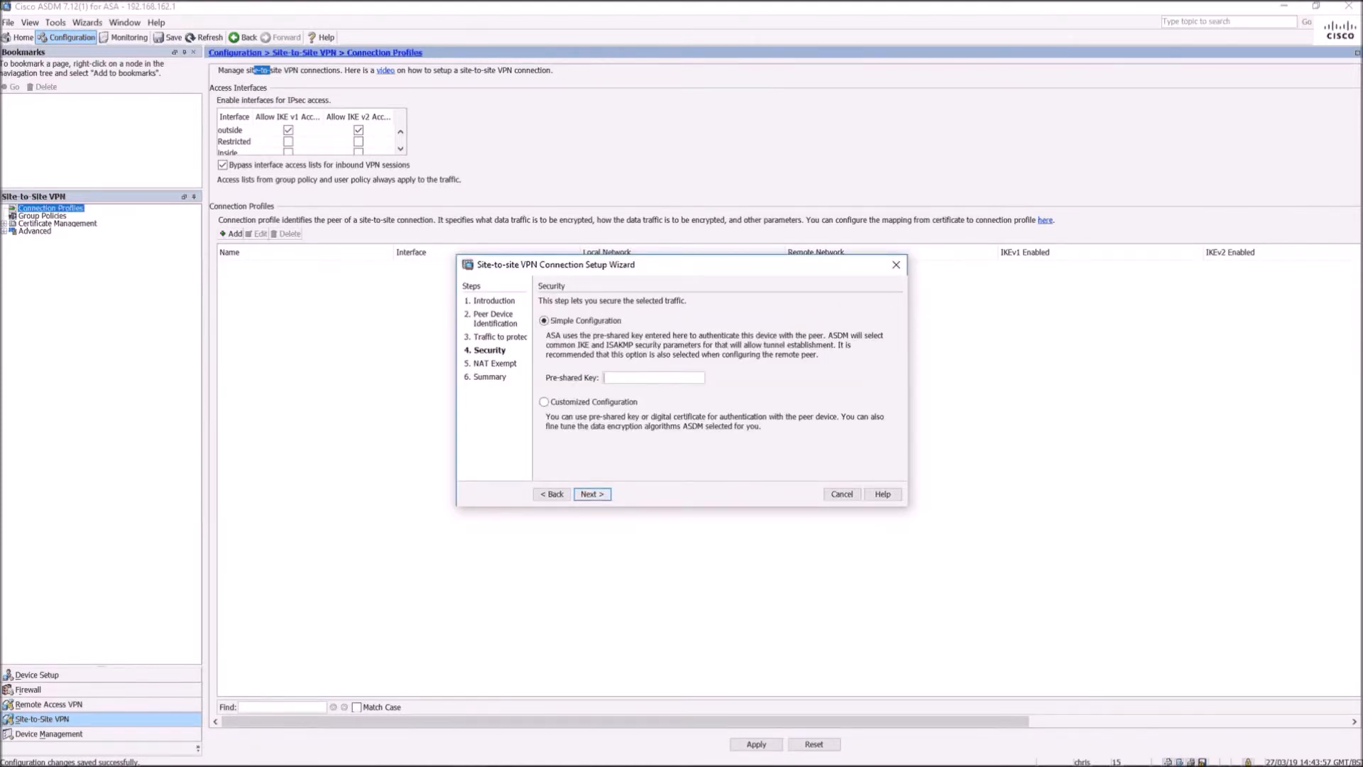
- Paste the pre-shared key, exempt the ASA-side network from NAT, and finish the wizard
{"action": "key", "text": "ctrl+v"}
{"action": "left_click", "coordinate": [592, 493]}
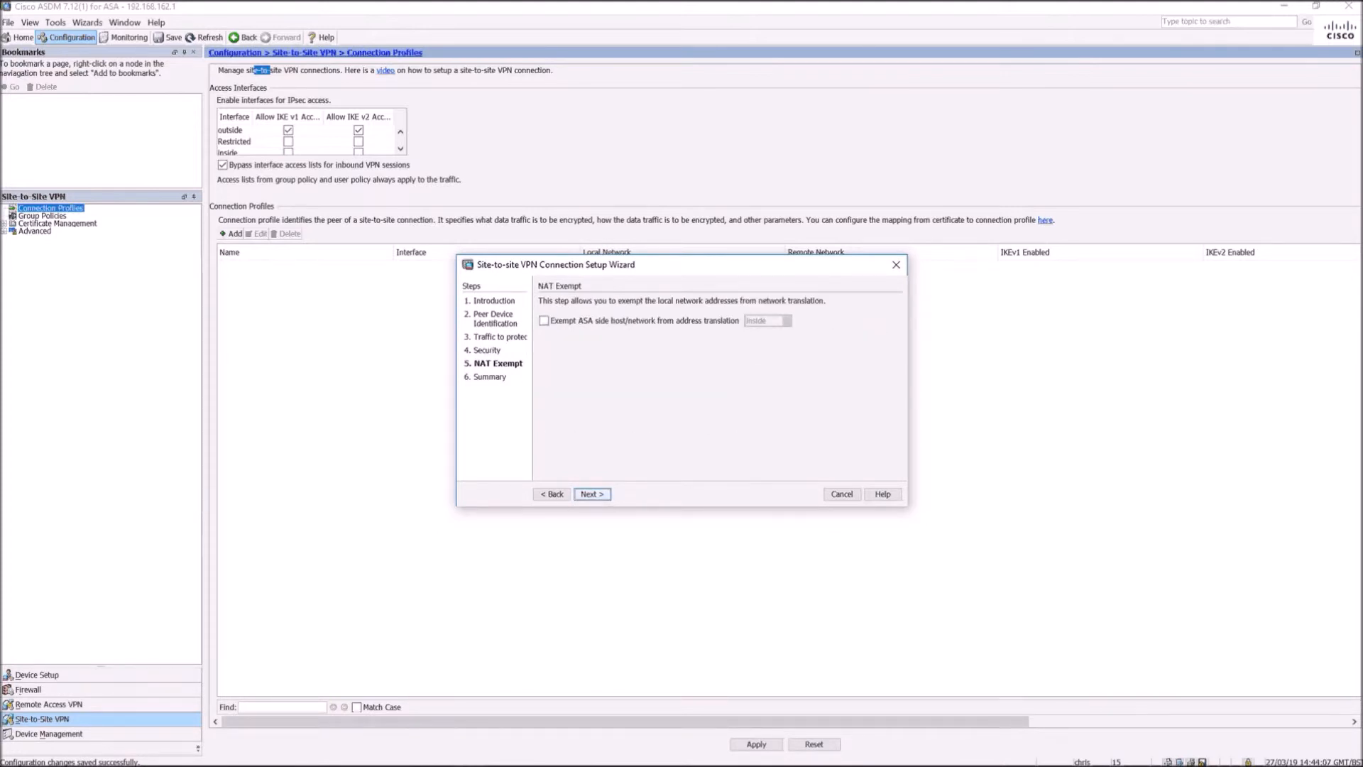
{"action": "left_click", "coordinate": [544, 320]}
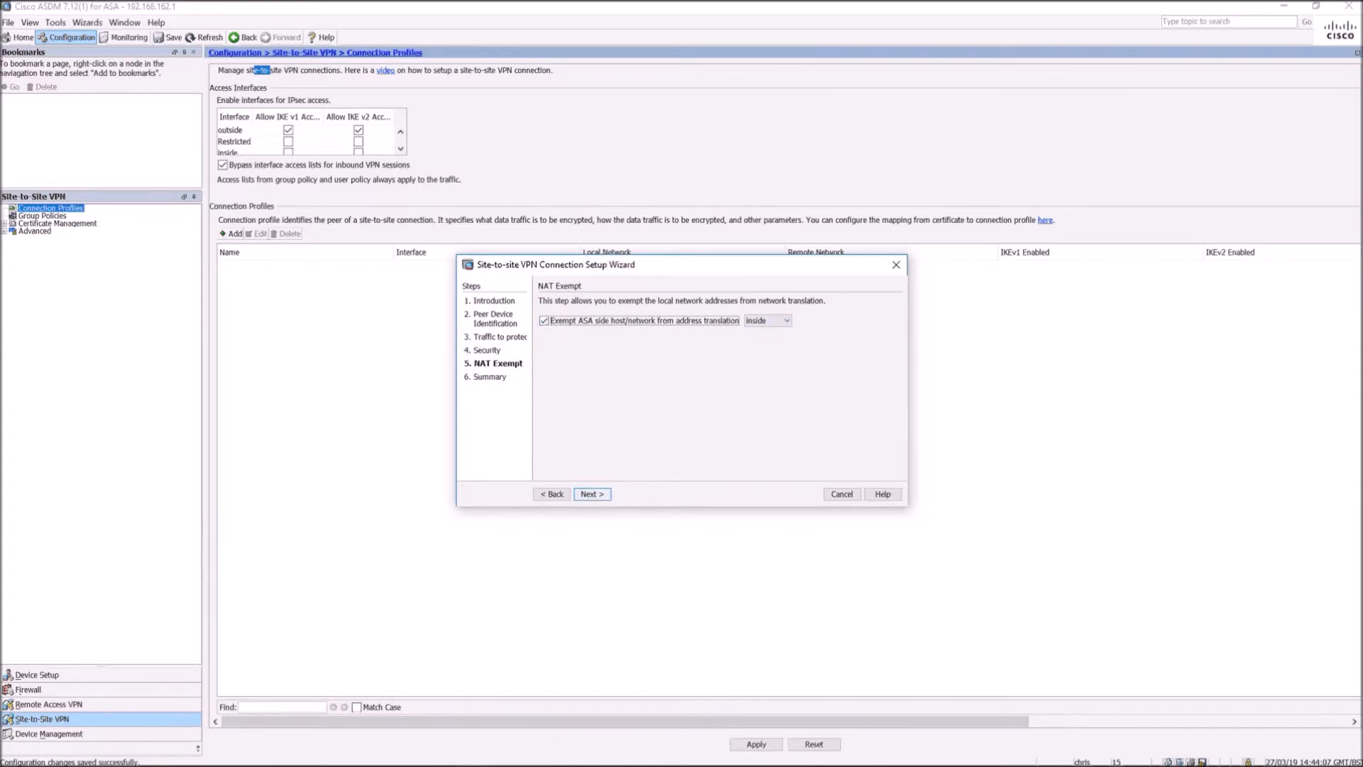
{"action": "left_click", "coordinate": [593, 494]}
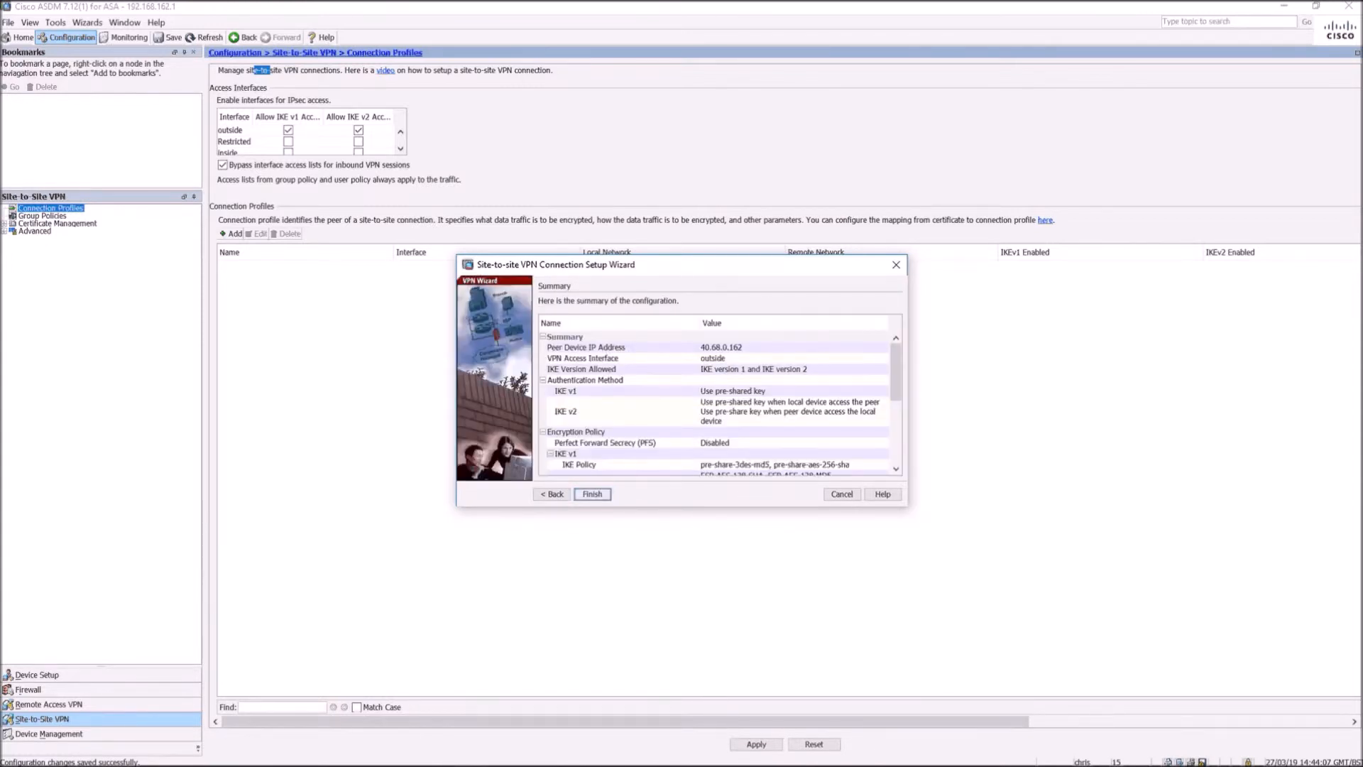
{"action": "scroll", "coordinate": [717, 398], "scroll_direction": "down", "scroll_amount": 3}
{"action": "left_click", "coordinate": [592, 494]}
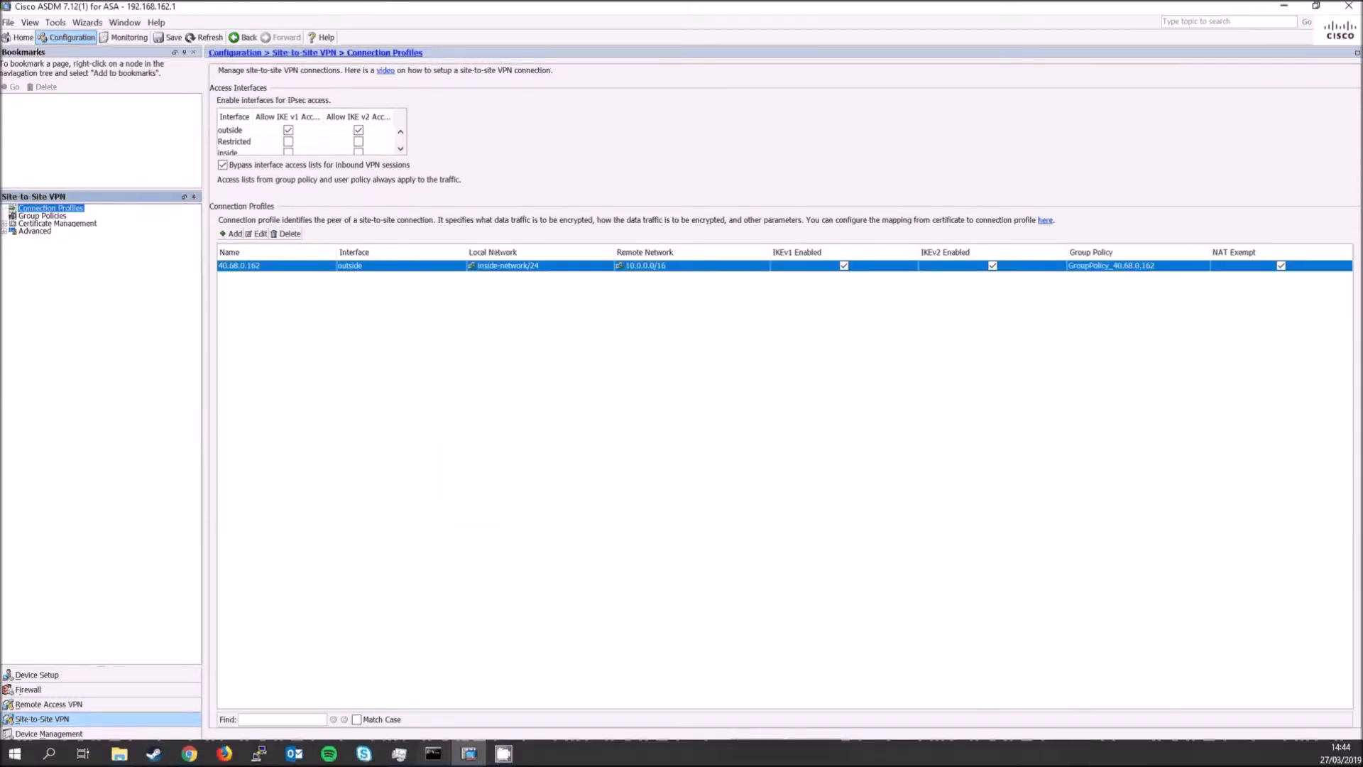
- Stop the ping to 10.0.0.4 after 27 of 30 replies and launch mstsc
{"action": "left_click", "coordinate": [434, 753]}
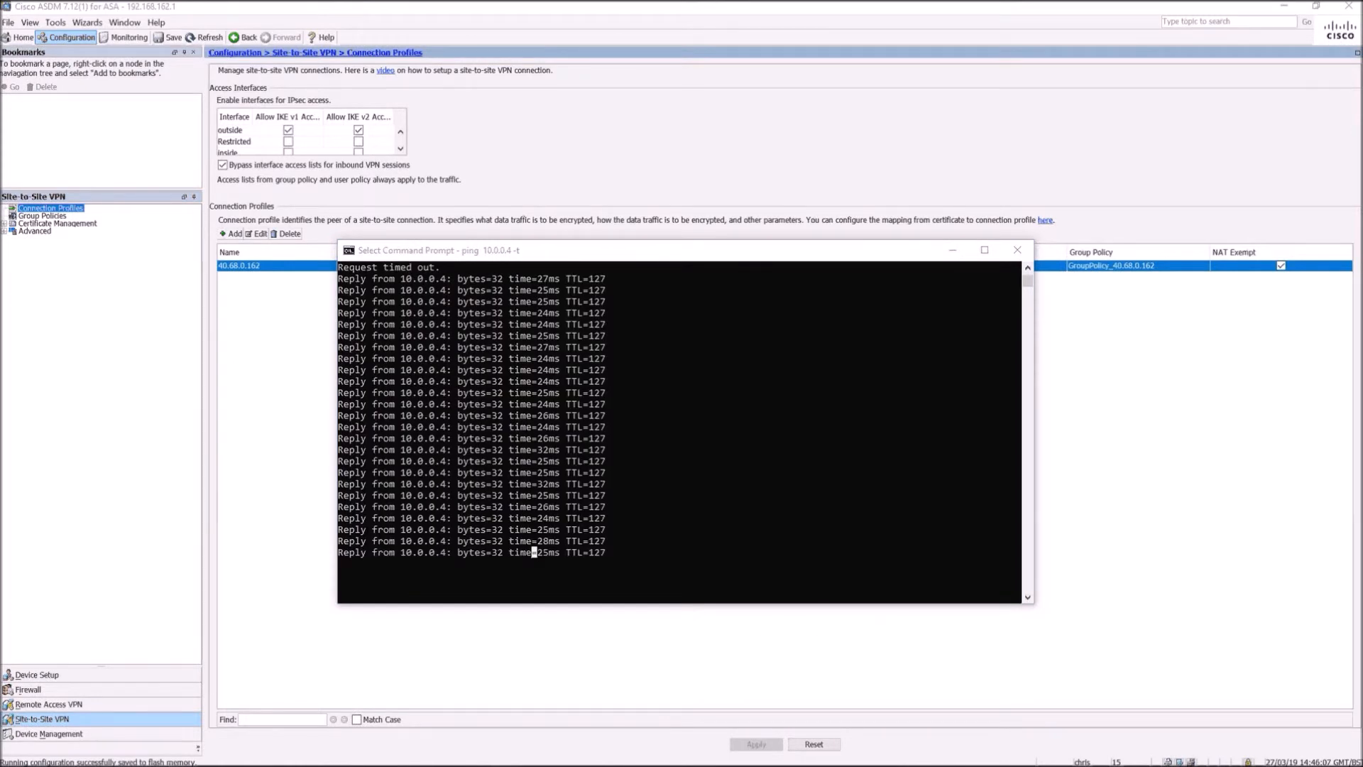
{"action": "key", "text": "alt+Tab"}
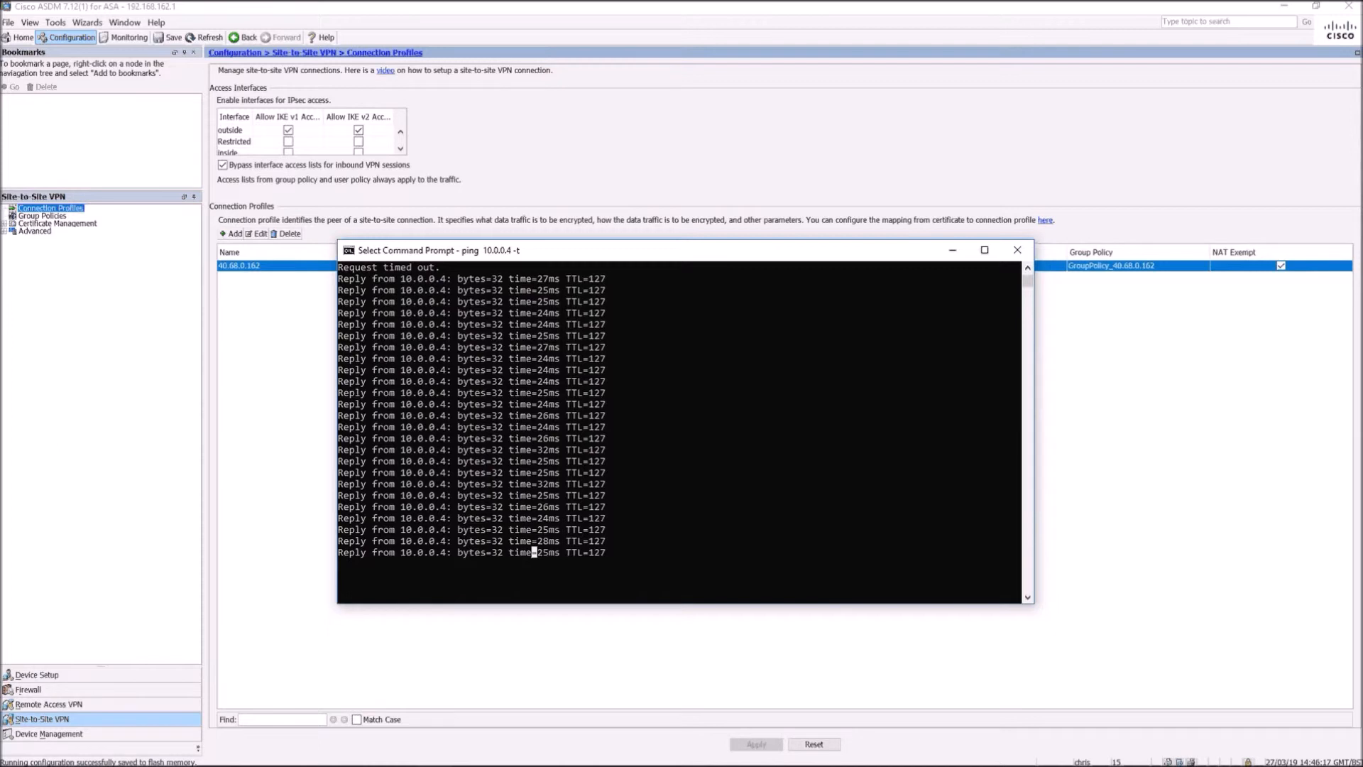
{"action": "key", "text": "Escape"}
{"action": "key", "text": "ctrl+c"}
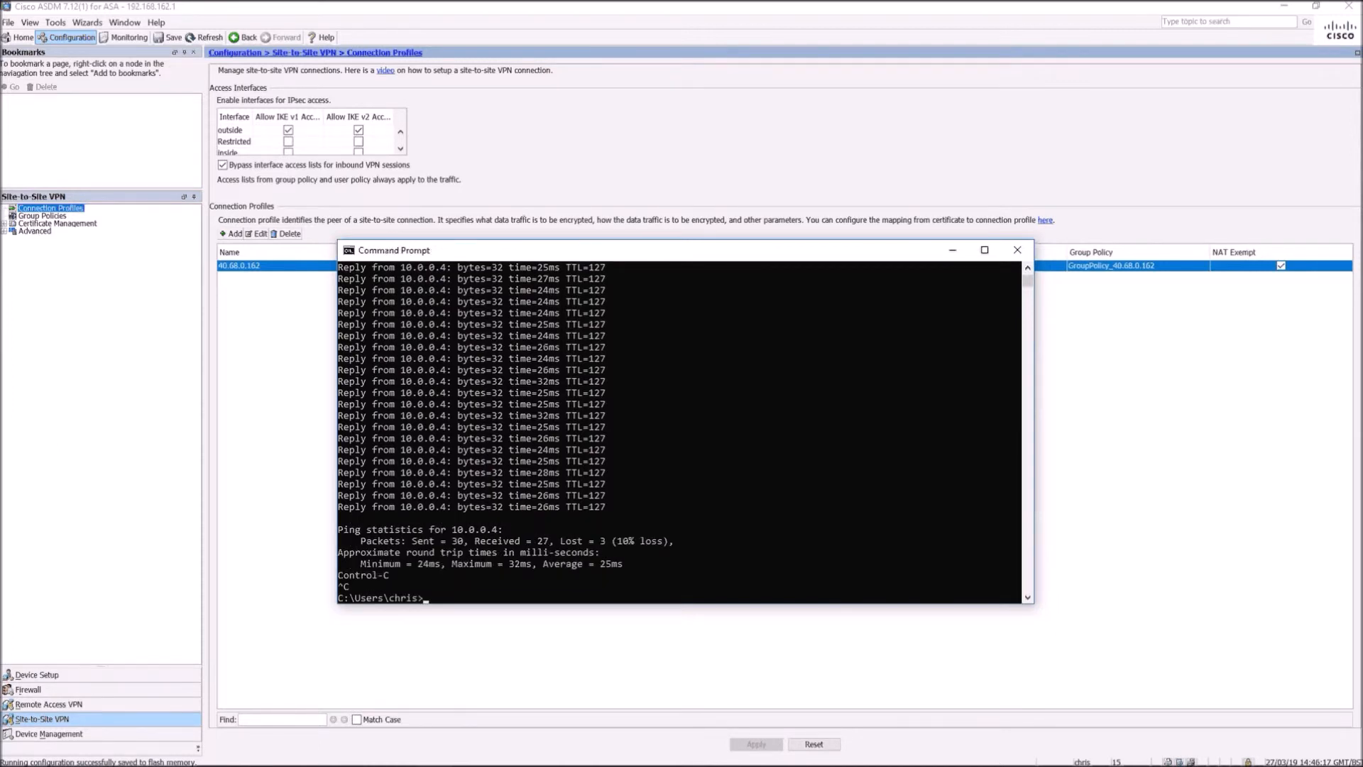
{"action": "type", "text": "mstsc"}
{"action": "key", "text": "Return"}
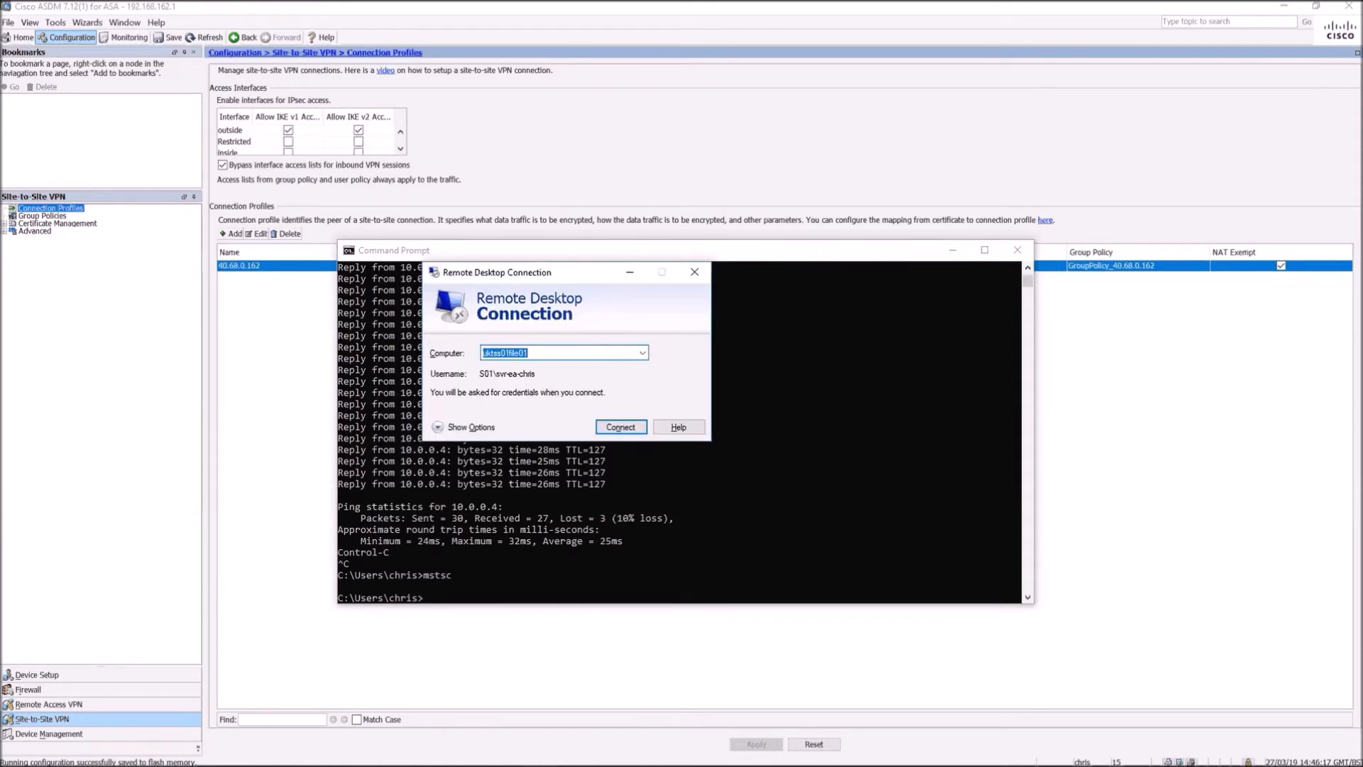
- Connect to uktss01addc01 with the account password, then close and disconnect the session
{"action": "type", "text": "uktss01addc01"}
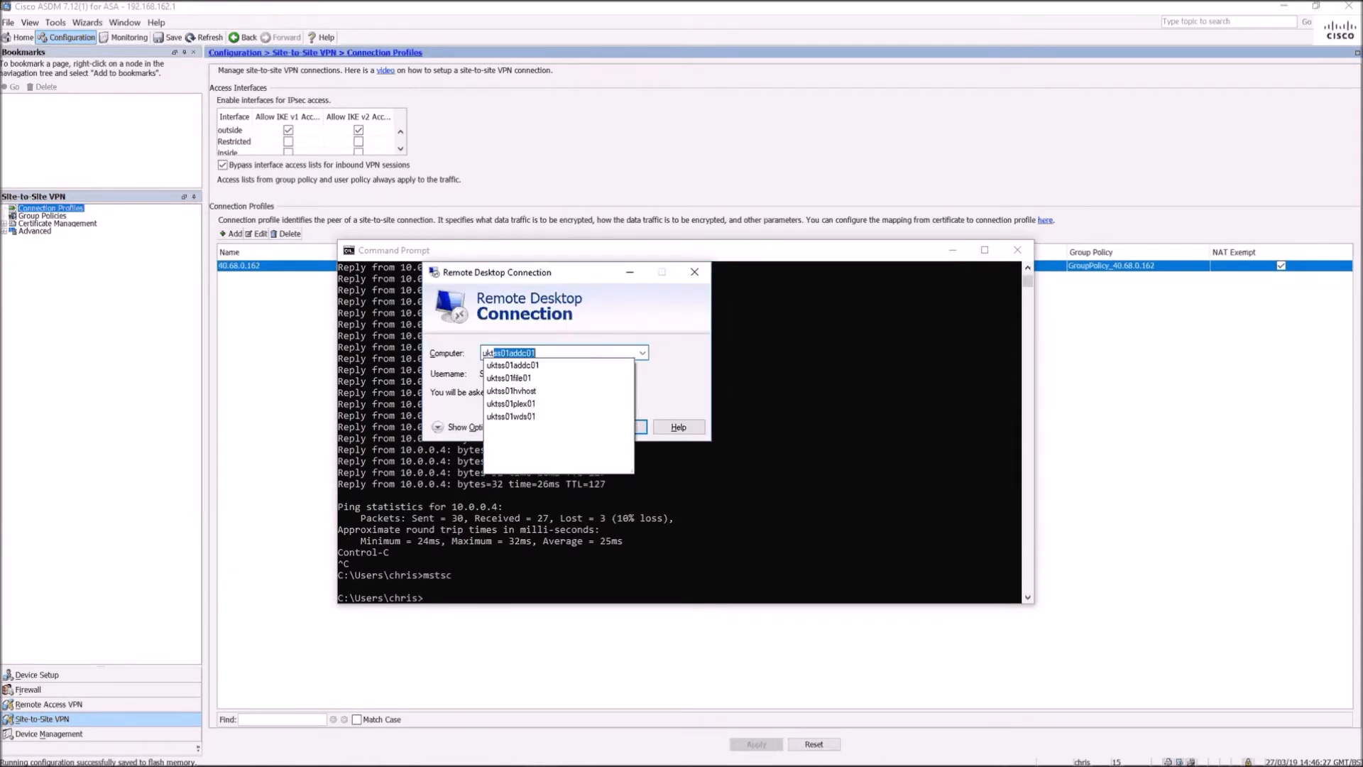
{"action": "key", "text": "Return"}
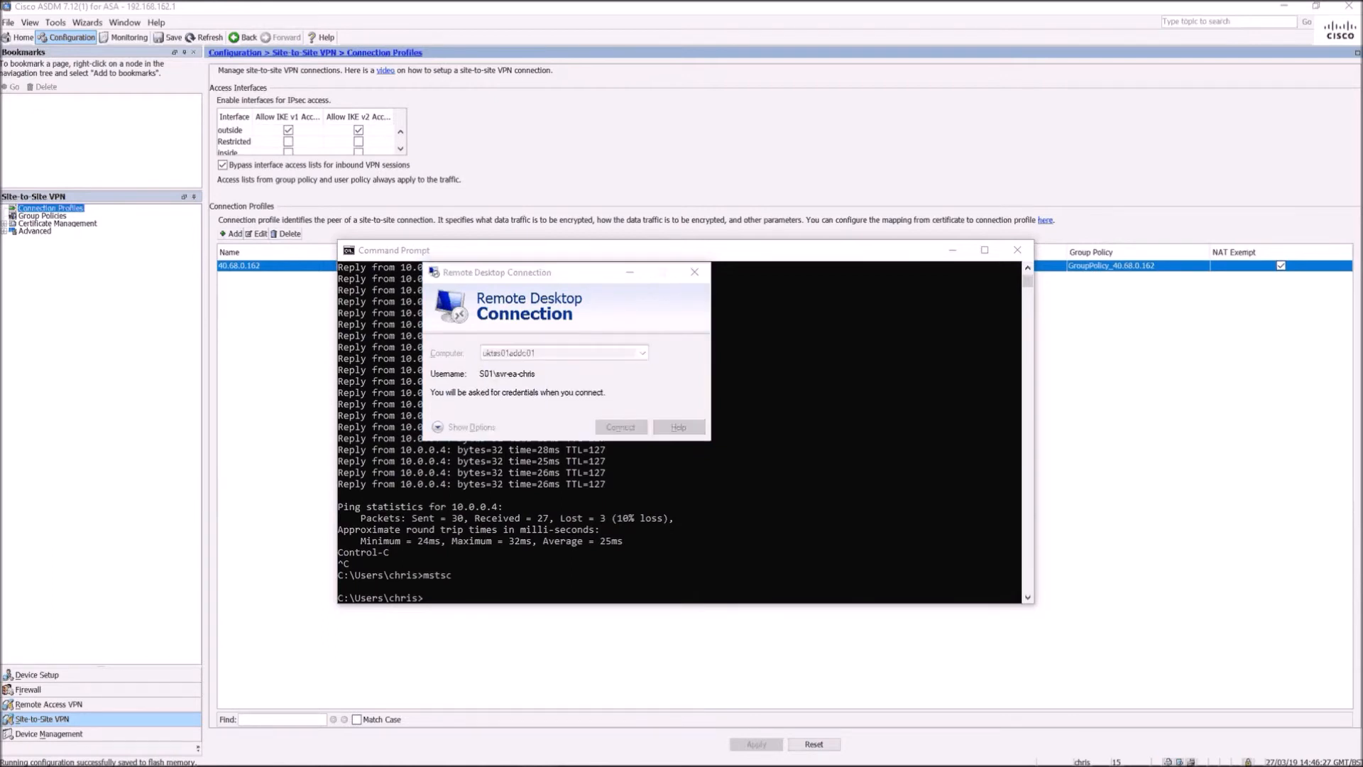
{"action": "type", "text": "************"}
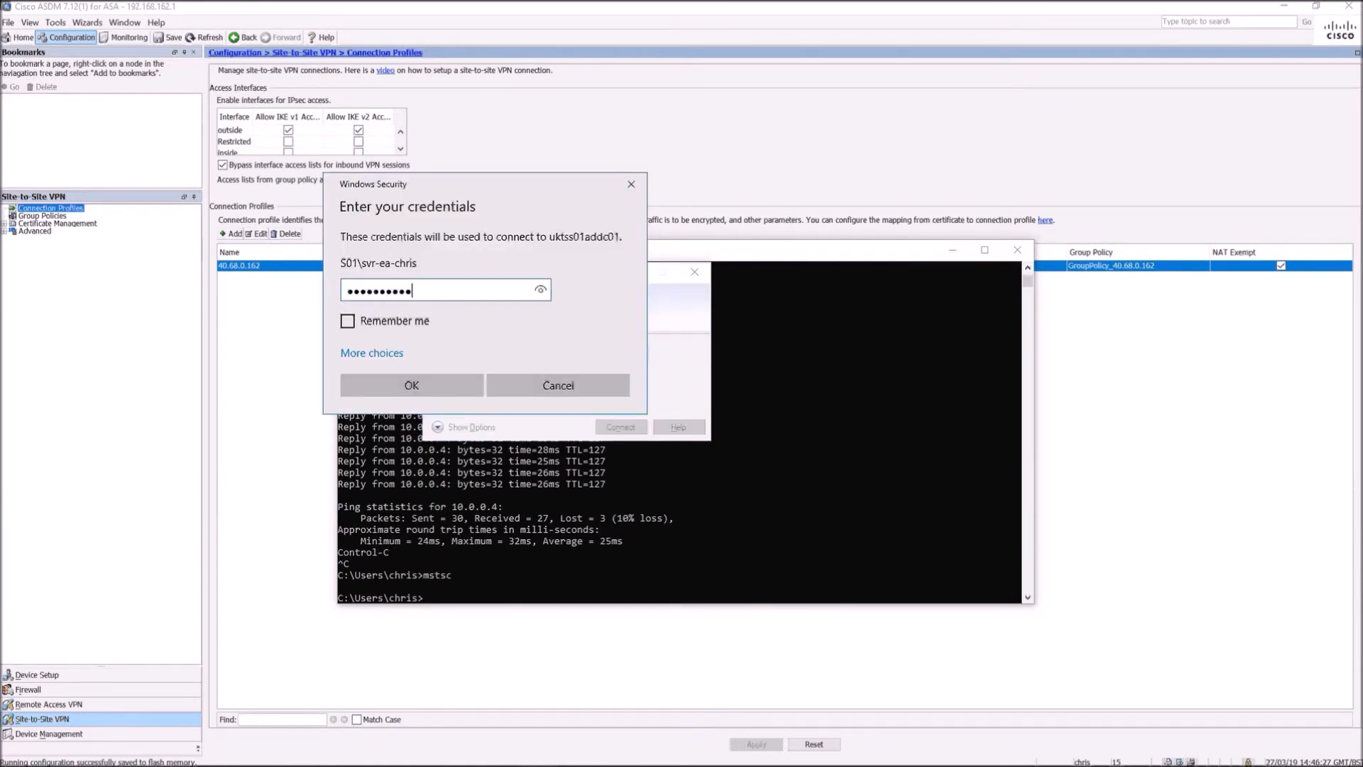
{"action": "key", "text": "Return"}
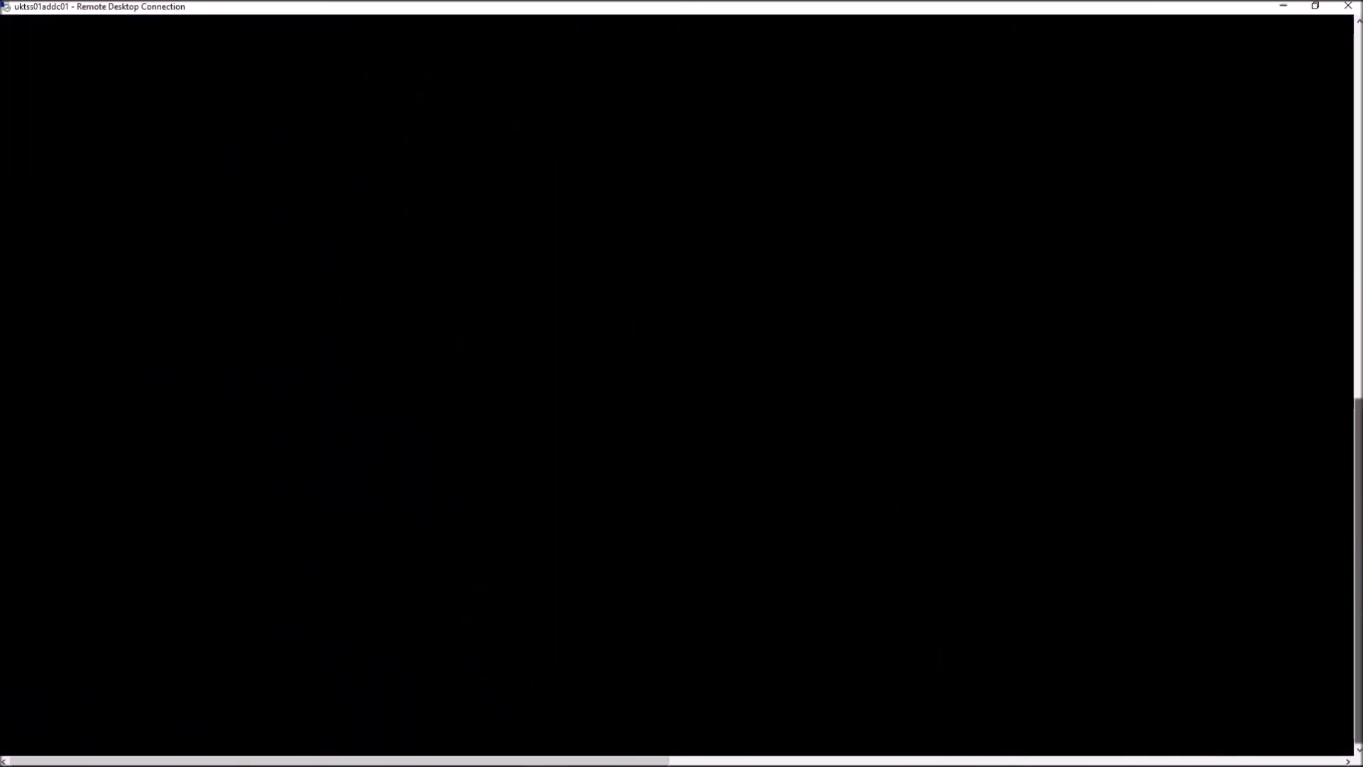
{"action": "left_click", "coordinate": [1347, 6]}
{"action": "left_click", "coordinate": [725, 406]}
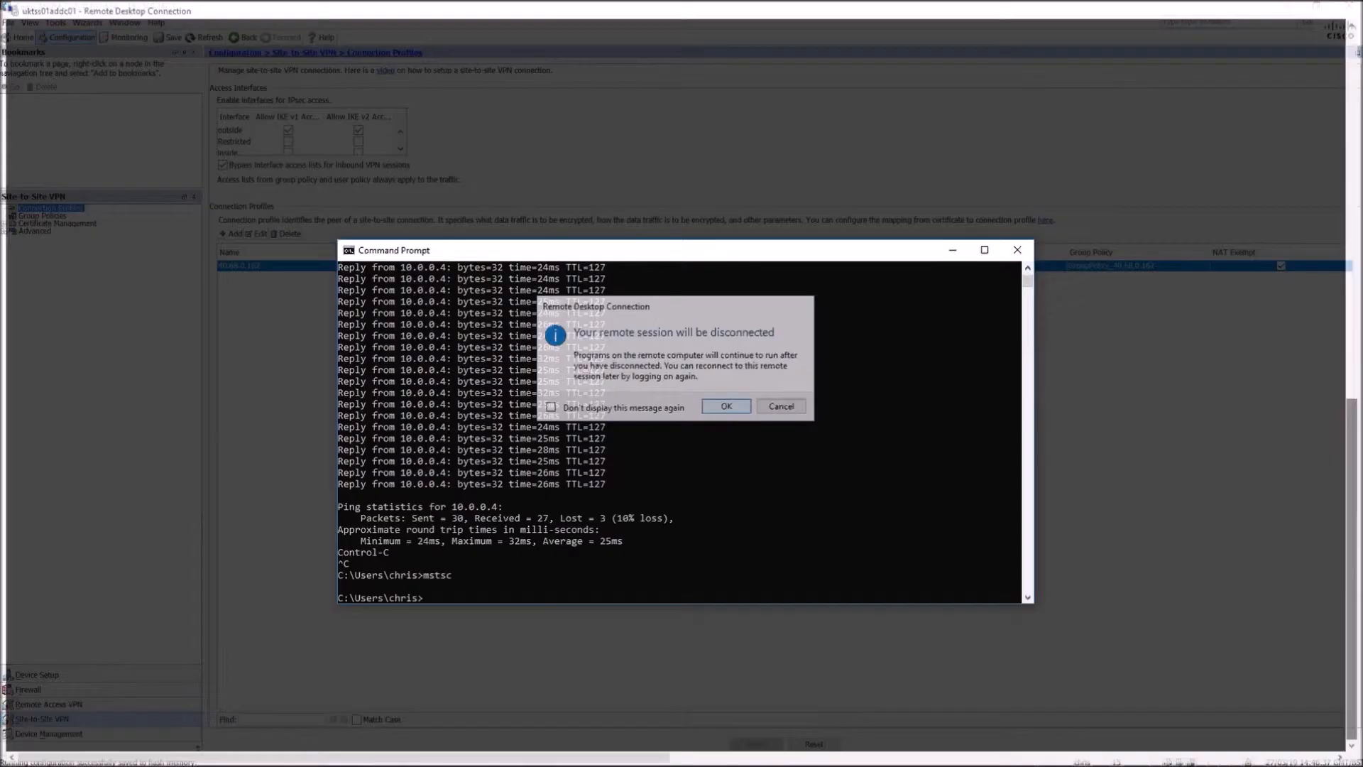